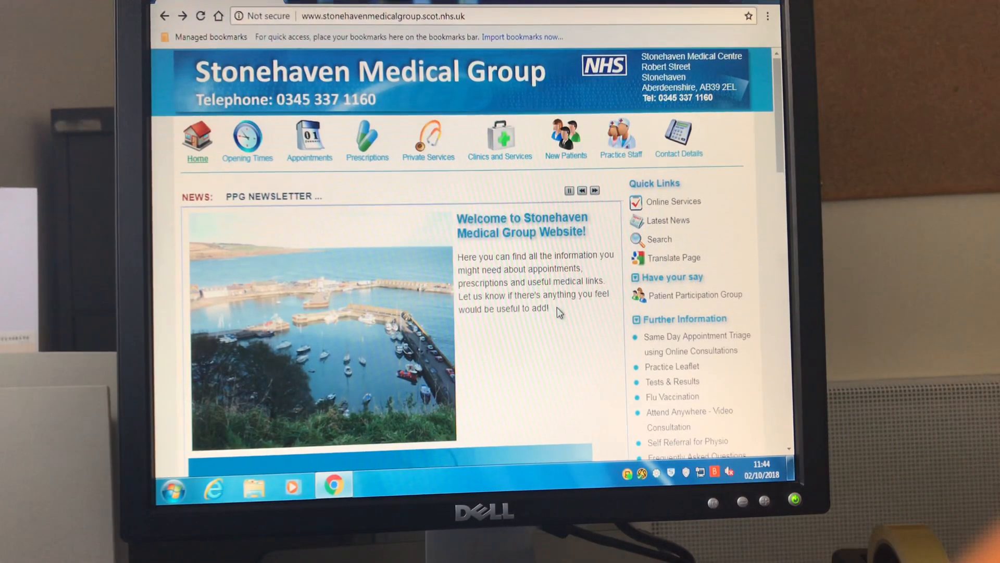
scroll(563, 299, "down", 2)
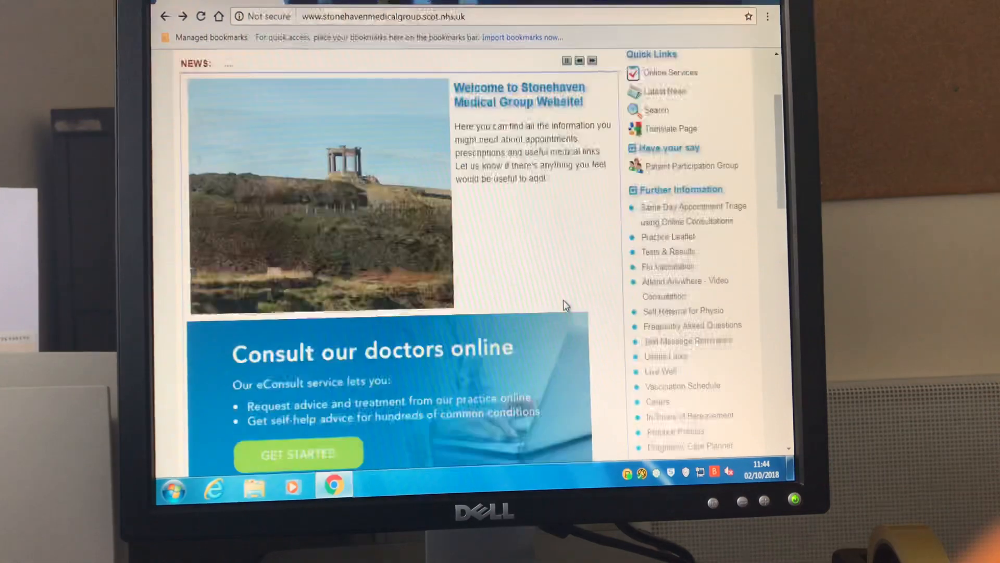
scroll(571, 263, "down", 3)
scroll(506, 222, "down", 1)
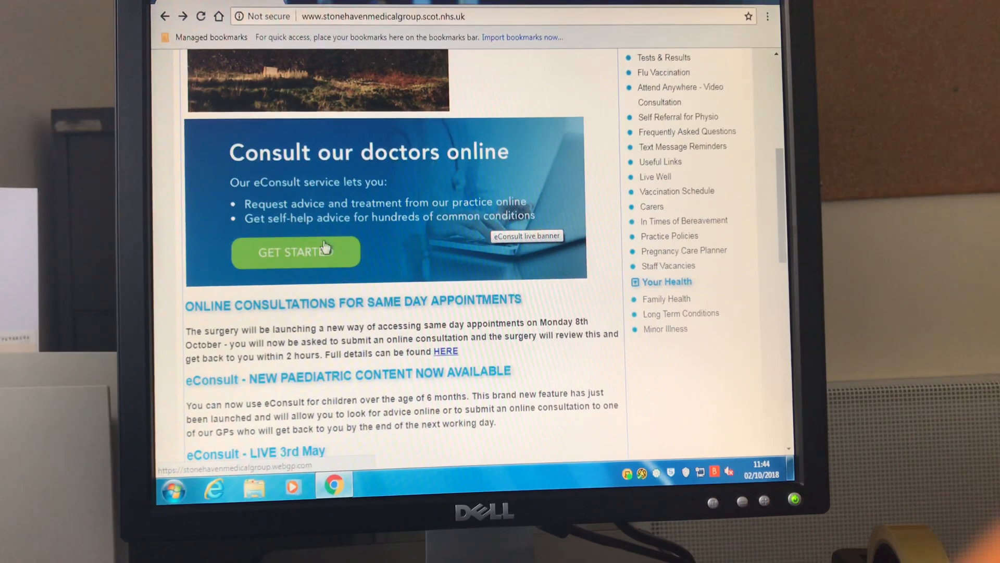
- Enter the practice's eConsult service, choose help for a condition and show the body map
left_click(323, 258)
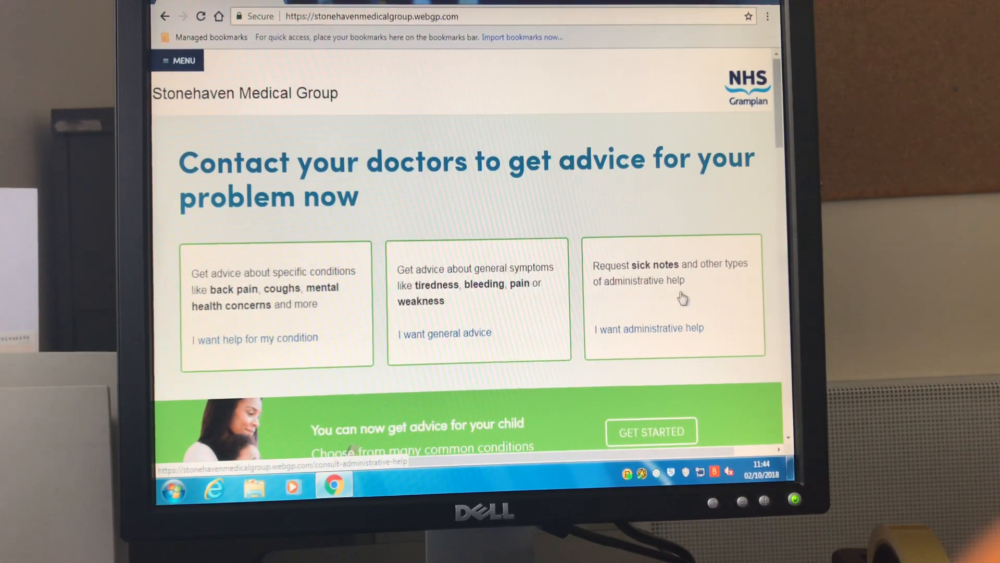
left_click(289, 338)
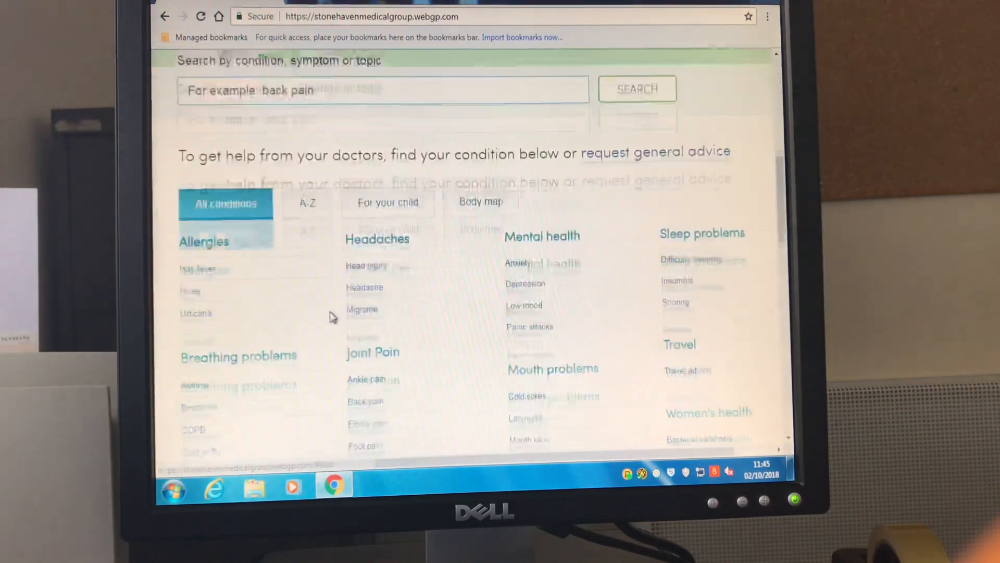
scroll(331, 317, "down", 1)
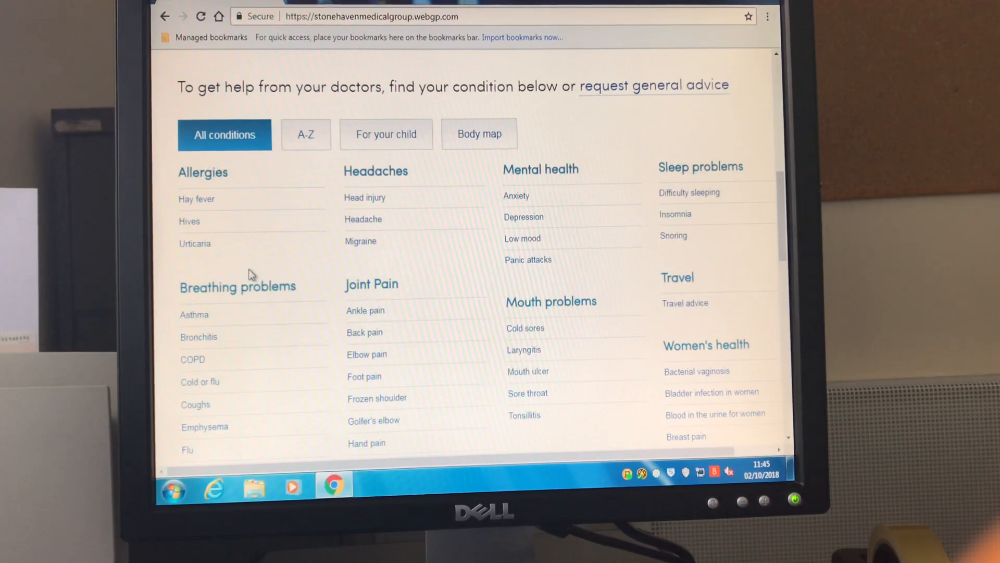
left_click(478, 135)
scroll(478, 134, "down", 1)
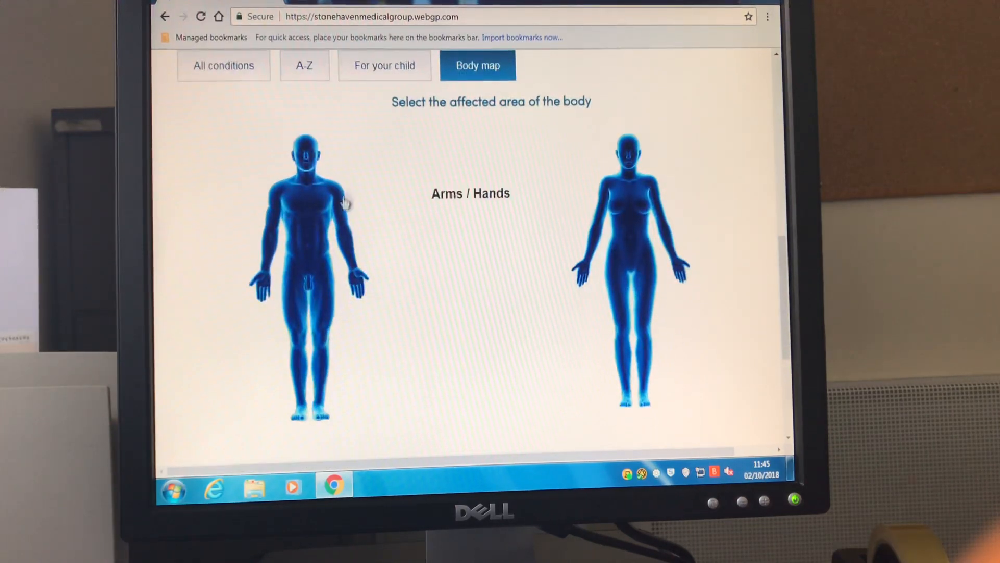
- Return to the All conditions list and select Back pain under Joint Pain
left_click(226, 69)
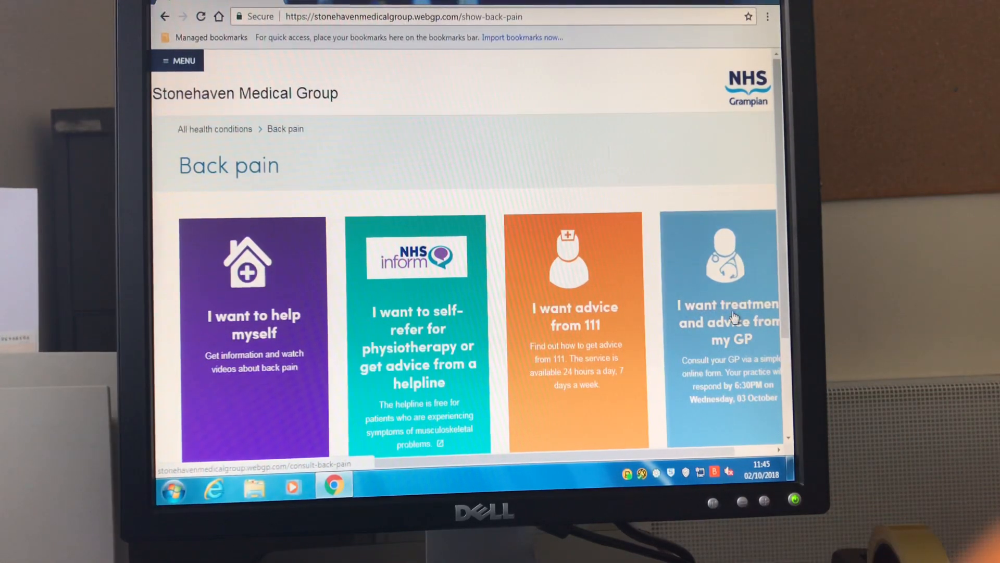
left_click(778, 450)
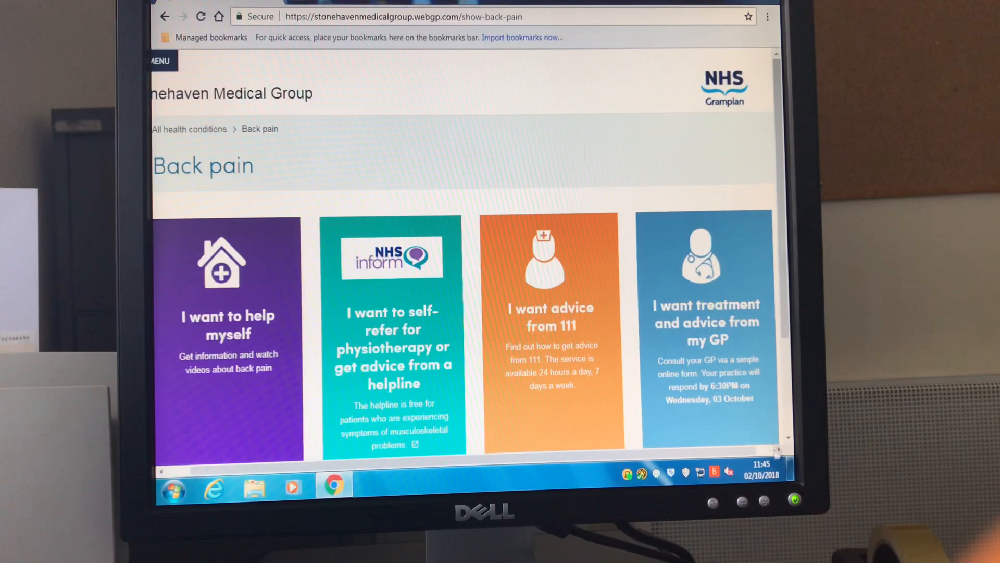
- Choose 'I want treatment and advice from my GP' for back pain
left_click(708, 324)
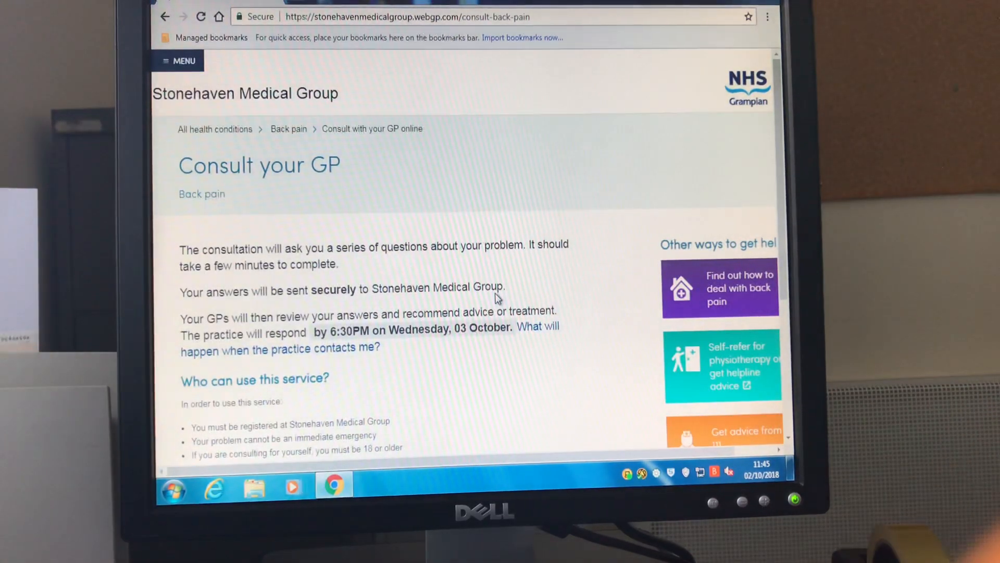
scroll(498, 298, "down", 1)
scroll(498, 298, "down", 1)
scroll(501, 297, "down", 1)
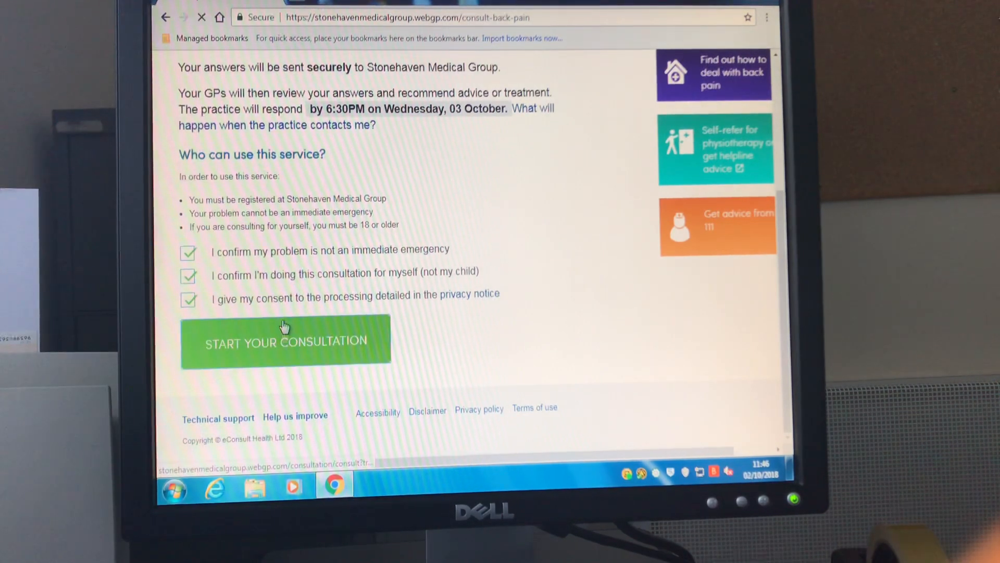
- Start the consultation and enter first name, surname, Male and registration at Stonehaven Medical Group
left_click(282, 341)
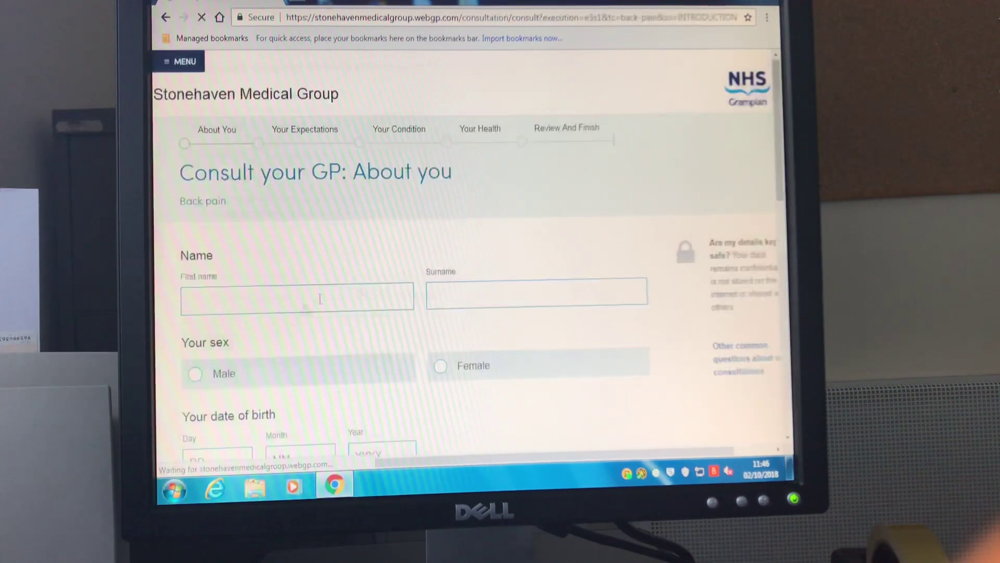
left_click(363, 290)
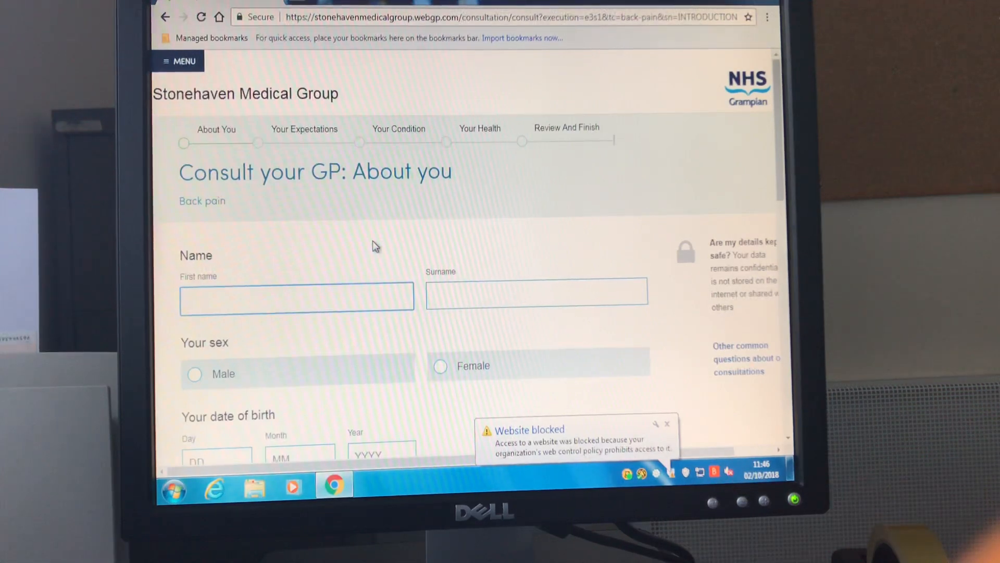
type("chael")
key("Tab")
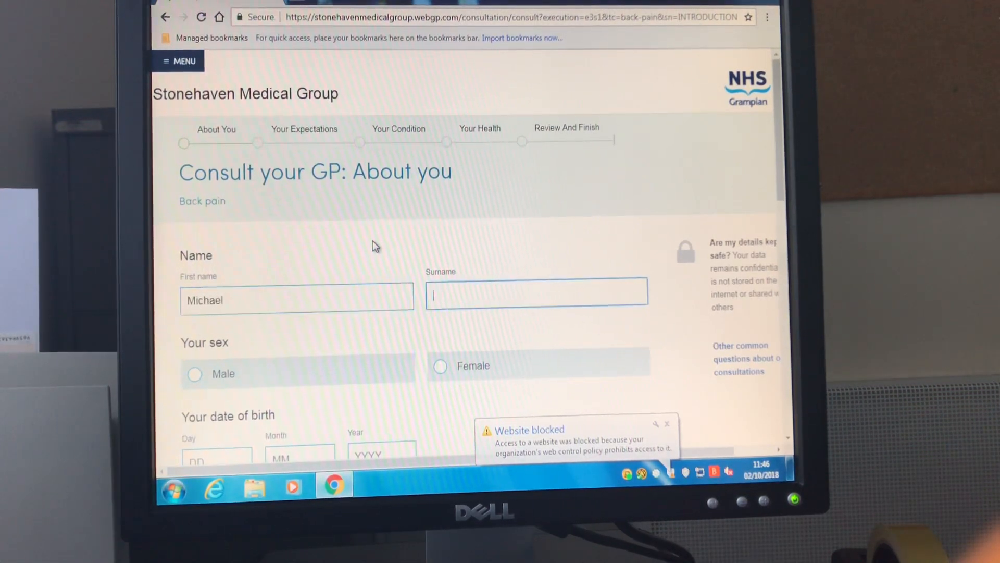
type("Mouse")
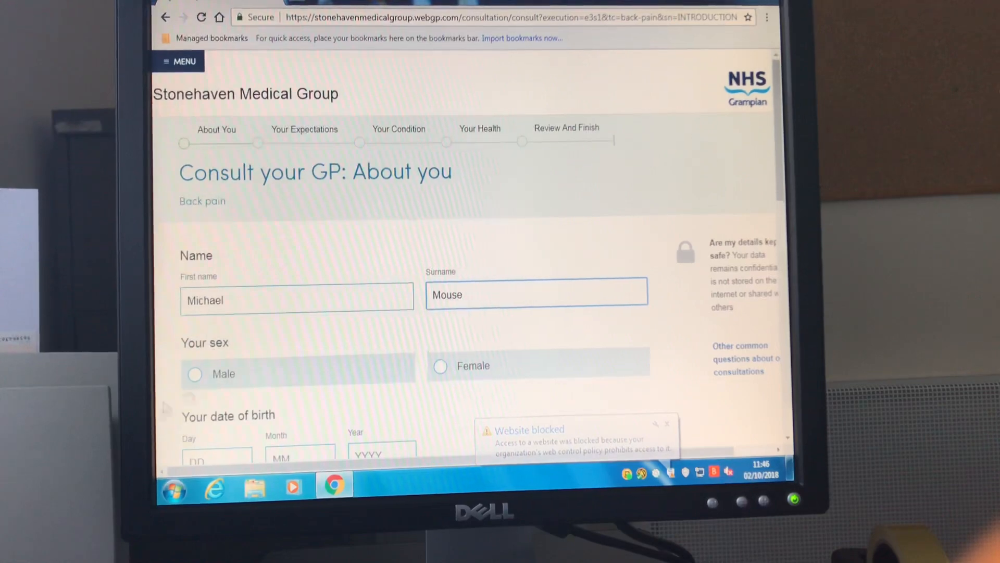
left_click(320, 341)
scroll(320, 342, "down", 3)
left_click(207, 250)
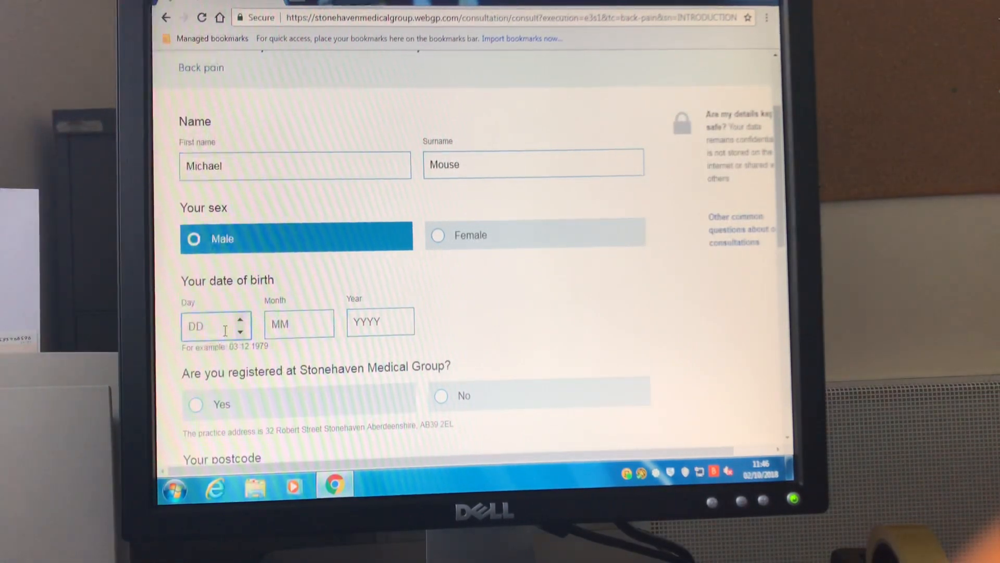
type("1")
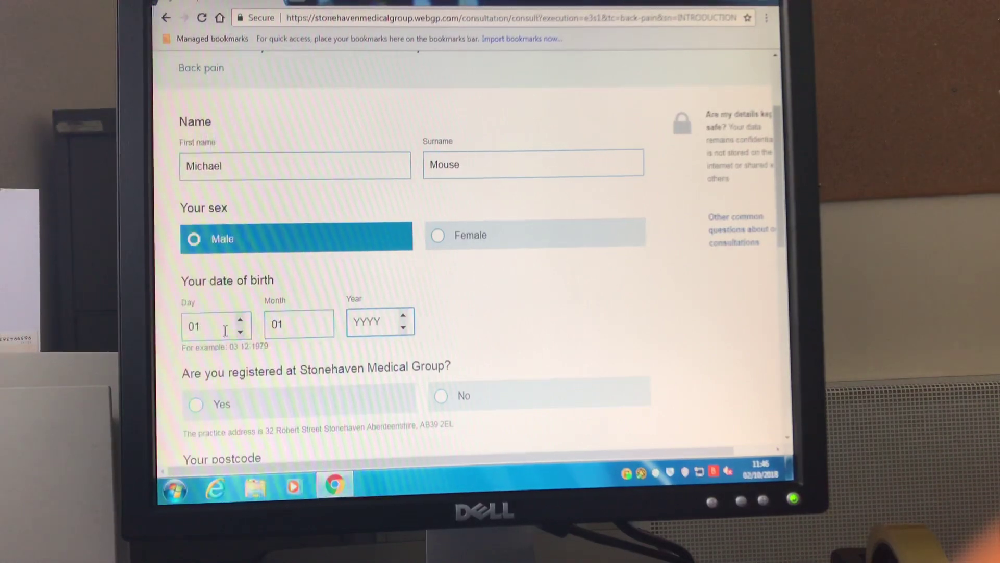
type("011990")
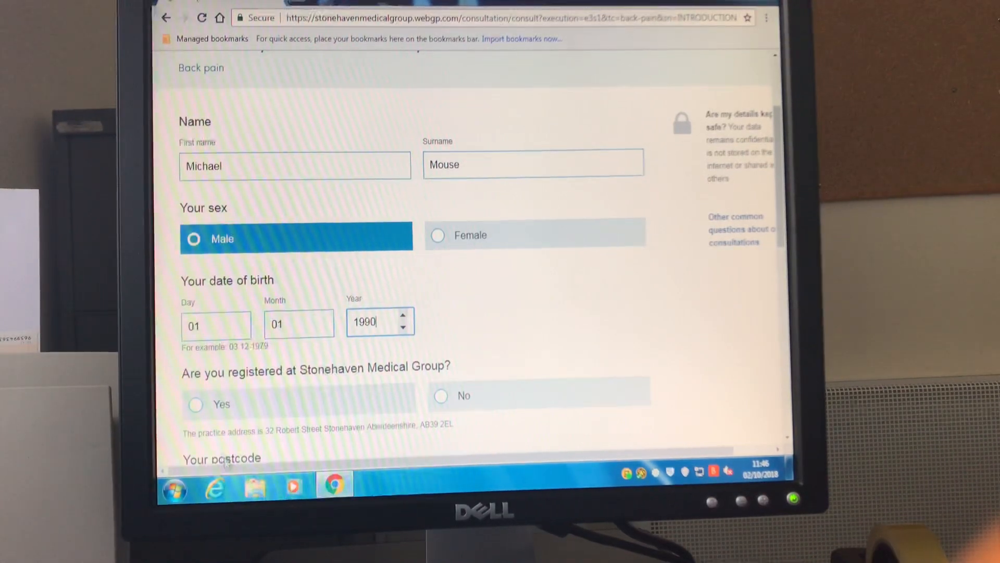
left_click(202, 406)
scroll(468, 352, "down", 3)
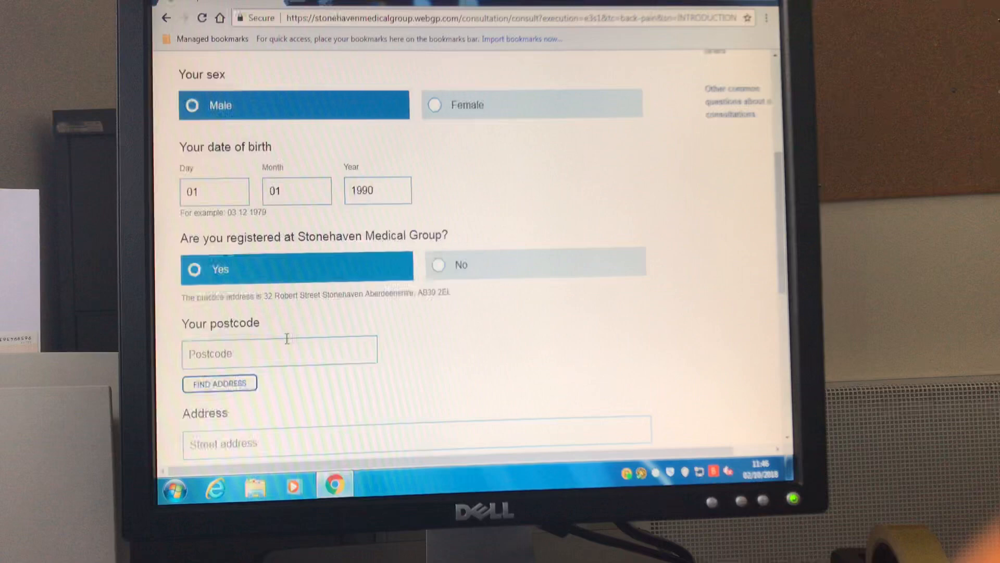
type("ab3")
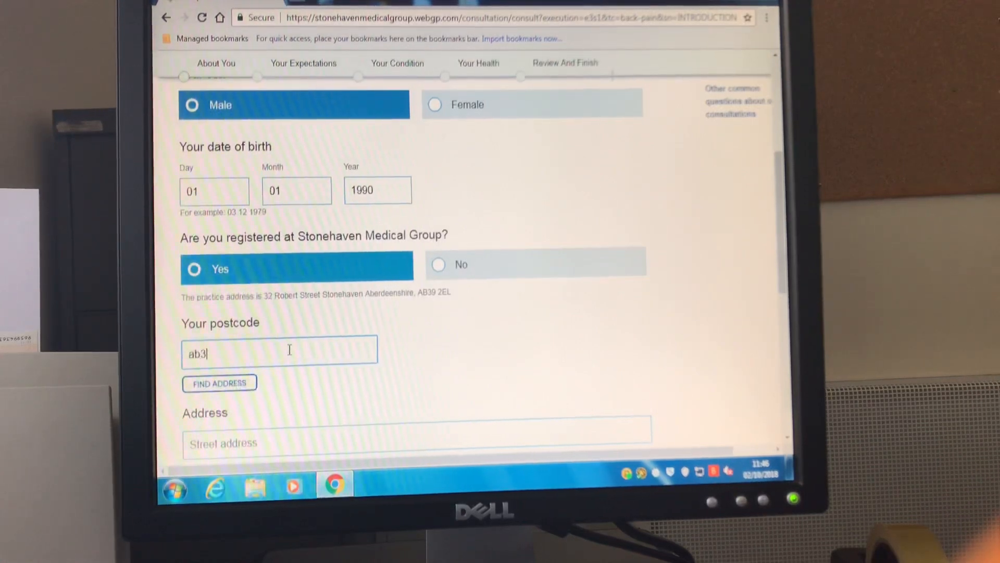
type("9 2el")
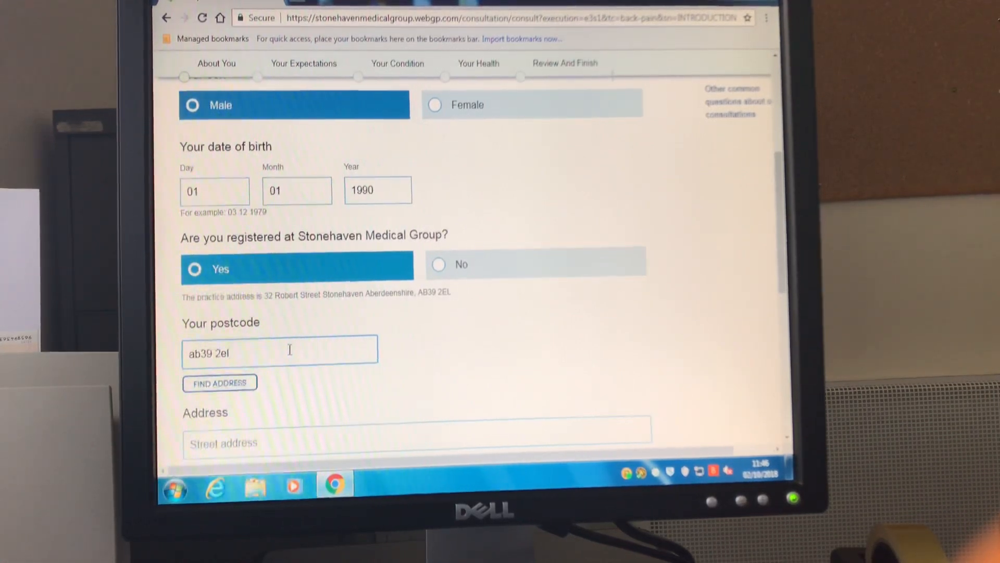
- Look up the postcode, choose Dunnottar Clinic, 32 Robert Street, and enter phone and email
left_click(211, 384)
scroll(297, 370, "down", 2)
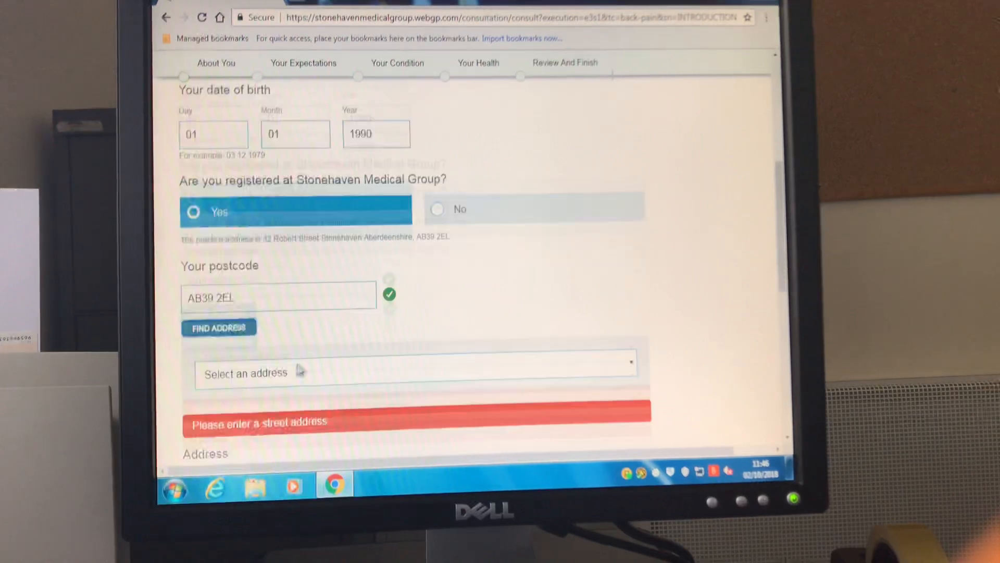
scroll(341, 309, "down", 1)
left_click(342, 297)
left_click(311, 339)
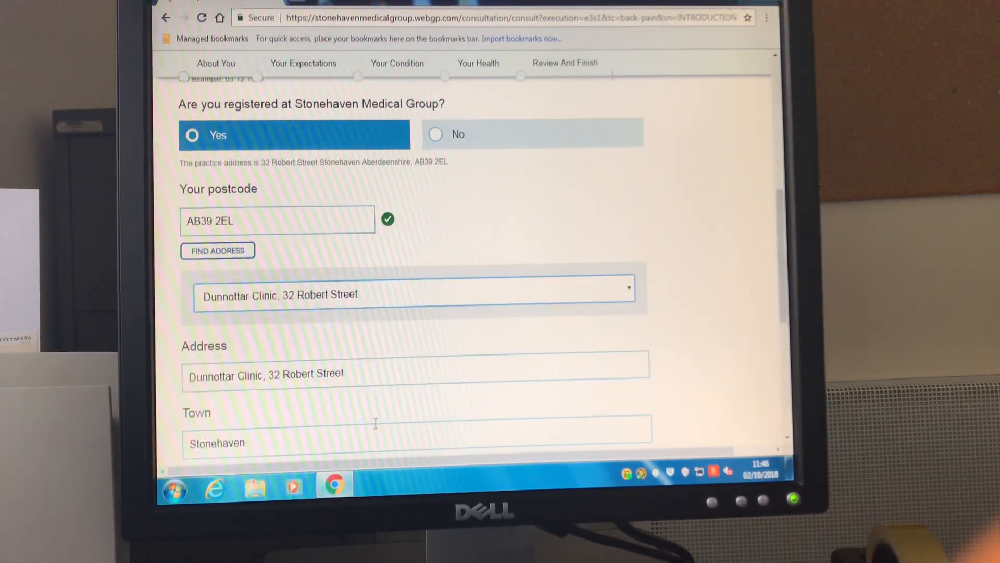
scroll(344, 375, "down", 2)
left_click(338, 363)
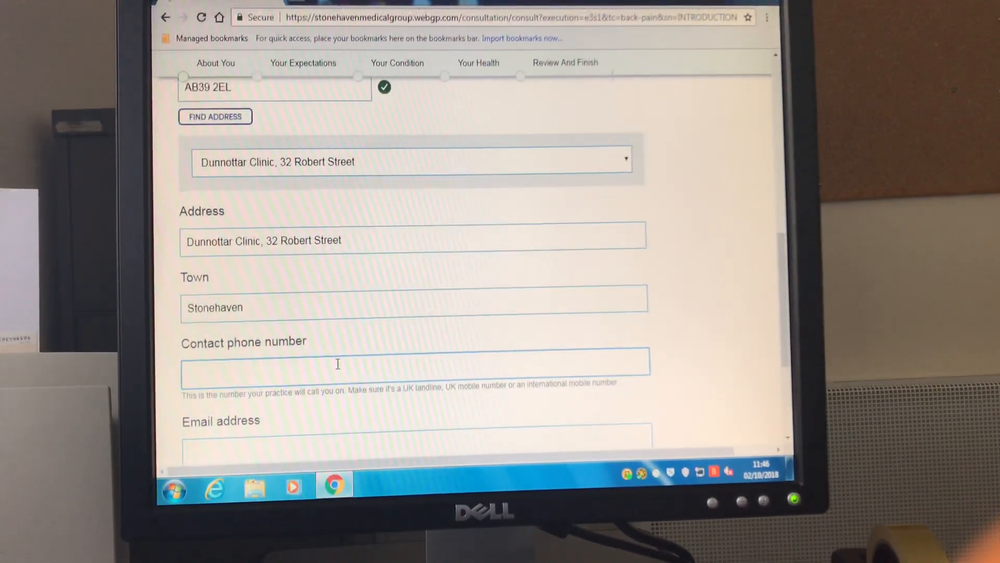
type("0123456789")
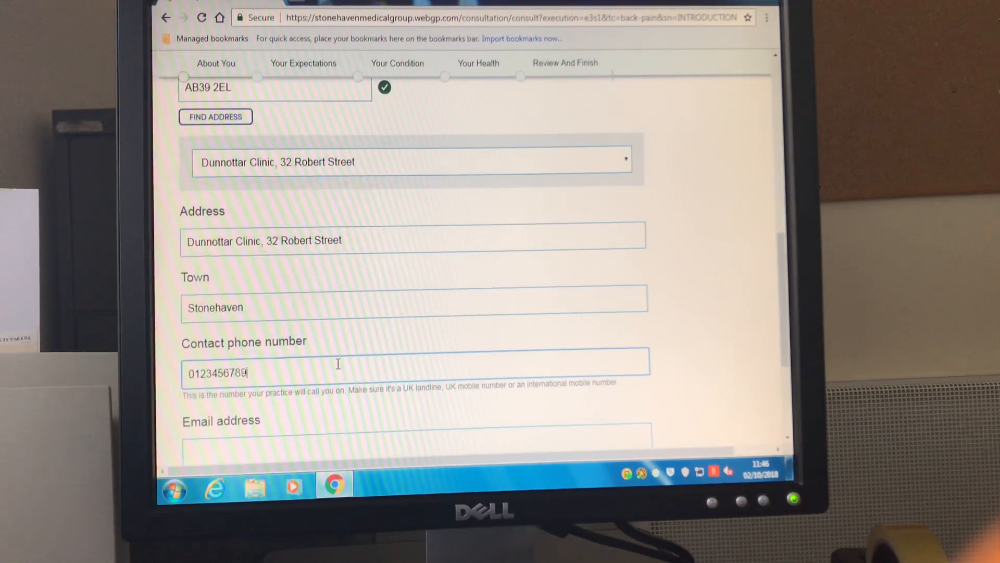
left_click(231, 451)
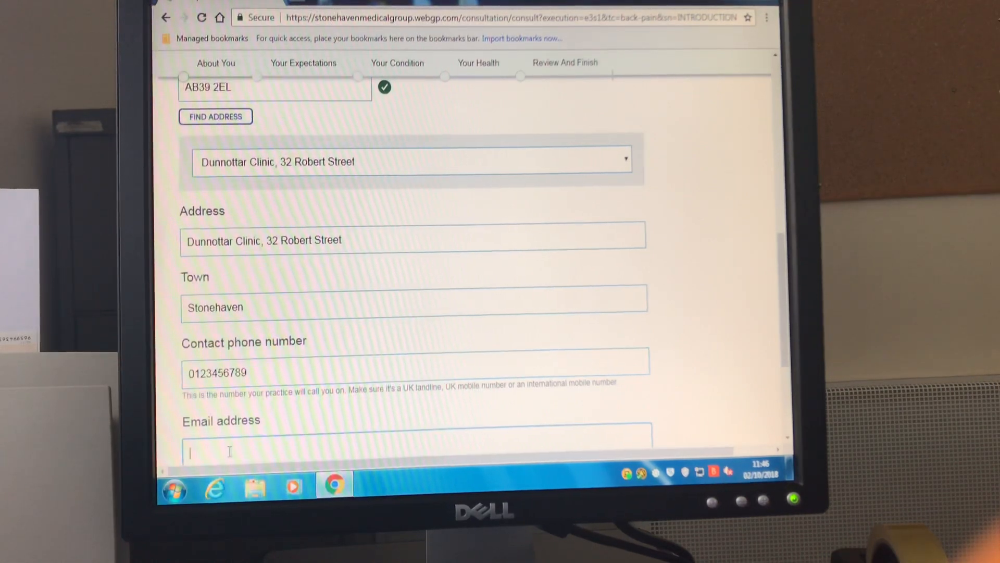
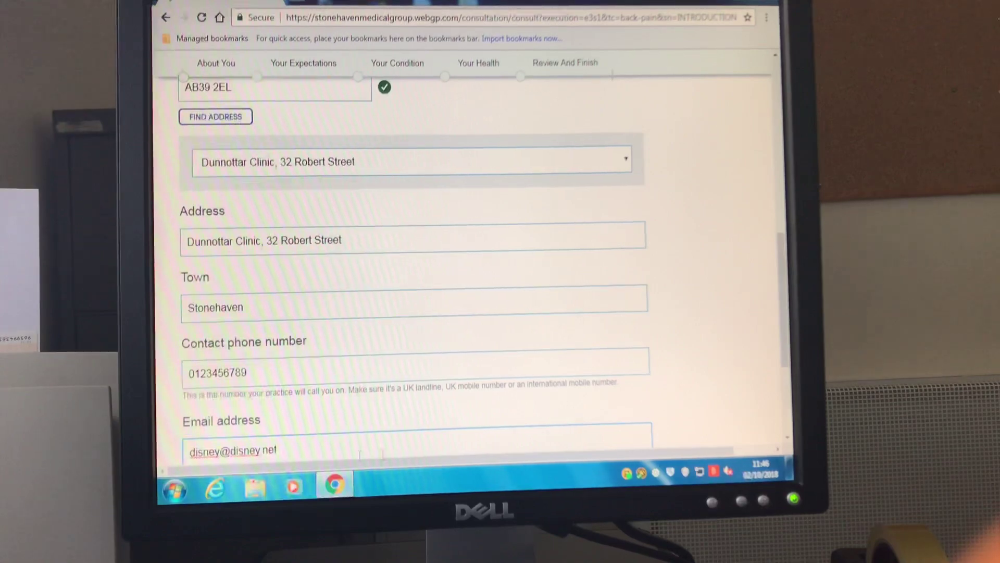
scroll(702, 375, "down", 3)
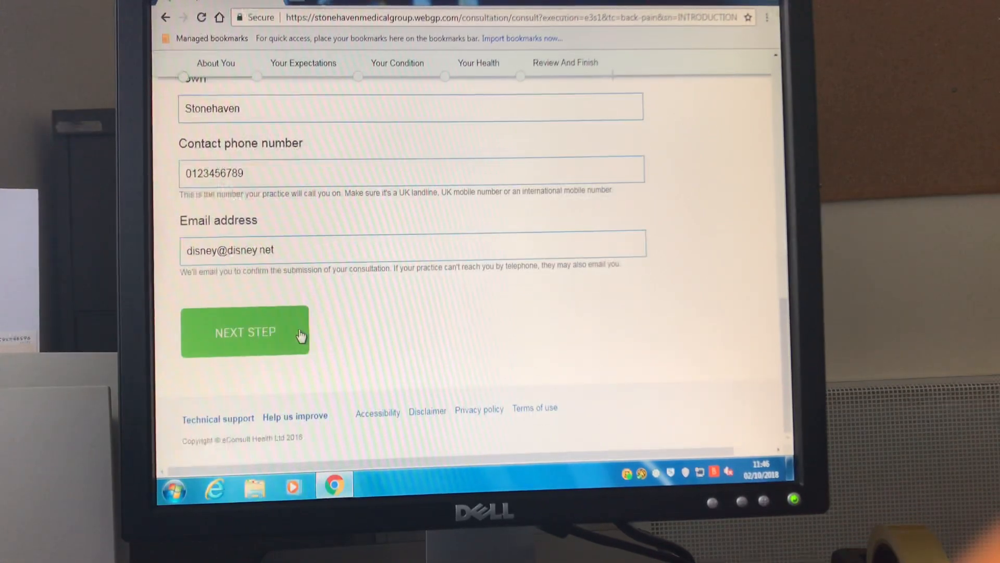
scroll(426, 222, "up", 5)
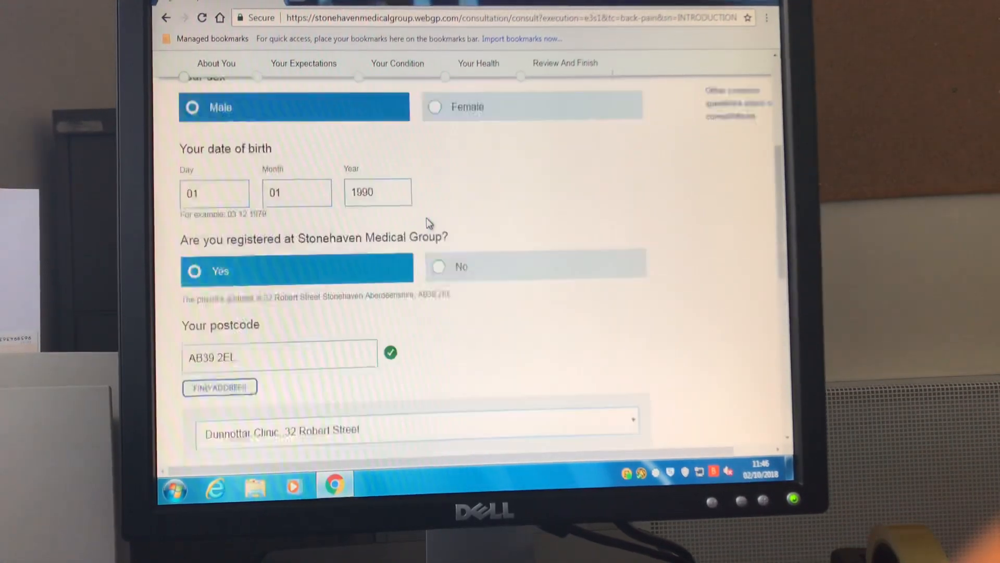
scroll(419, 230, "down", 4)
scroll(341, 347, "down", 2)
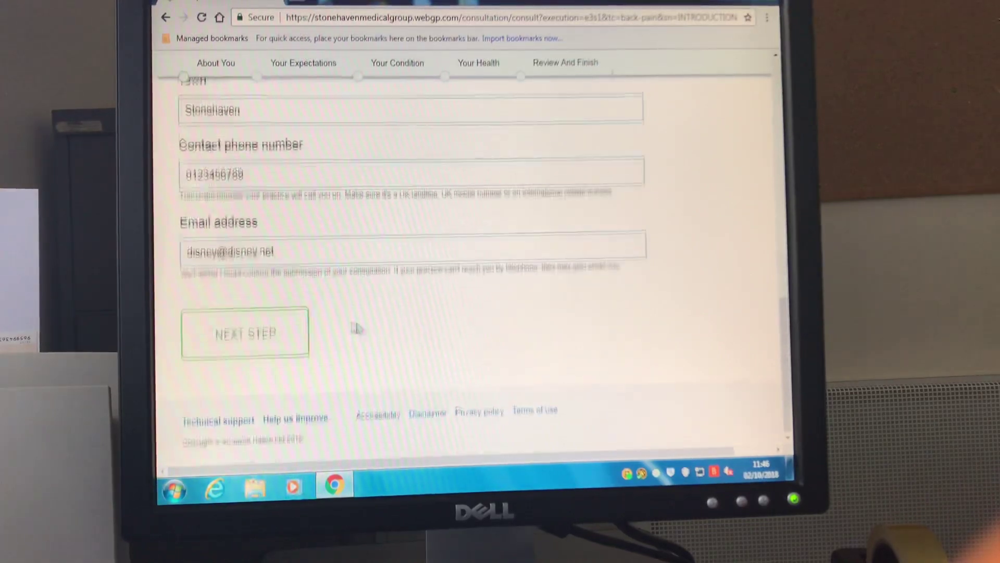
- Submit the About you details and correct the contact phone number rejected by validation
left_click(270, 325)
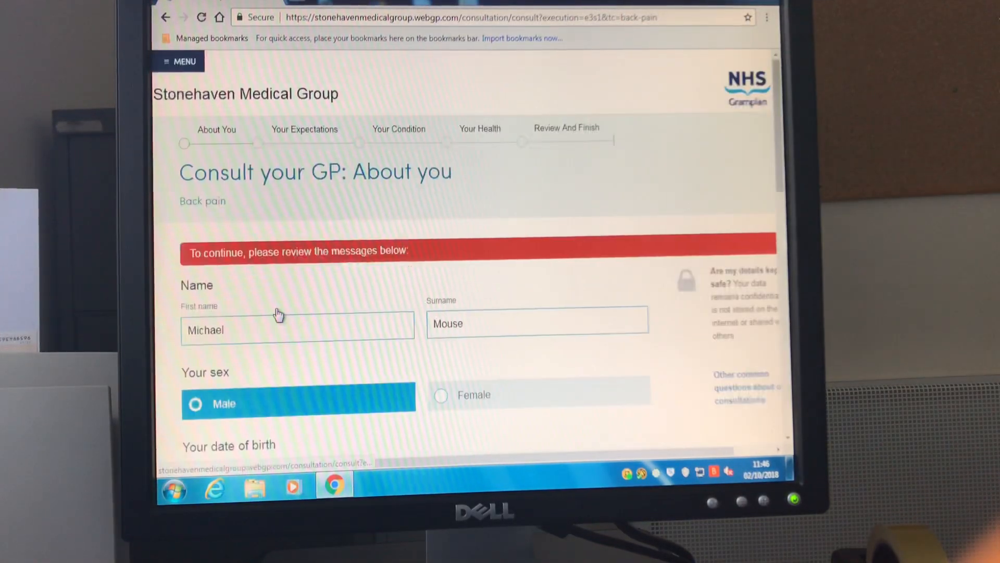
scroll(352, 316, "down", 3)
scroll(414, 325, "down", 4)
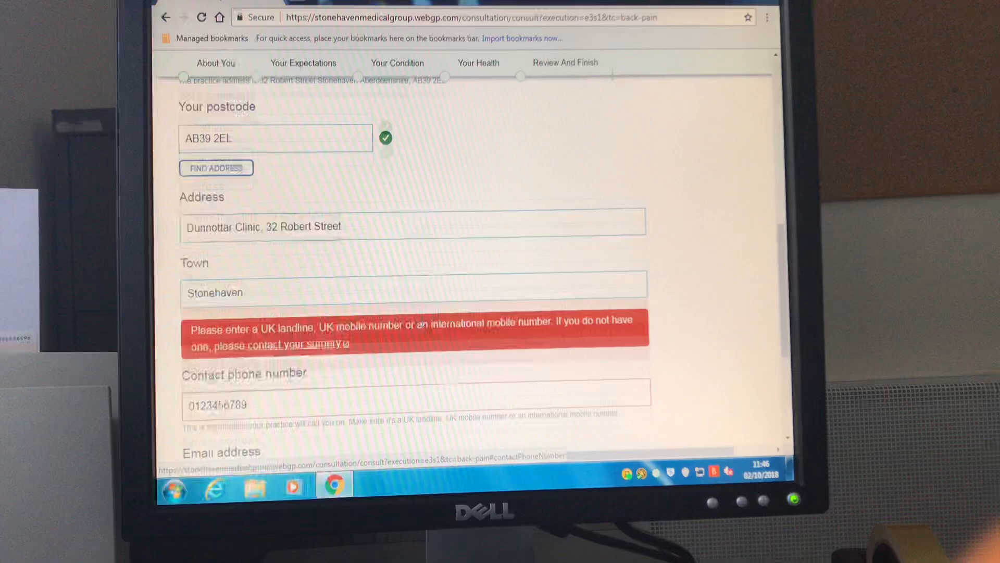
left_click(320, 379)
type("7")
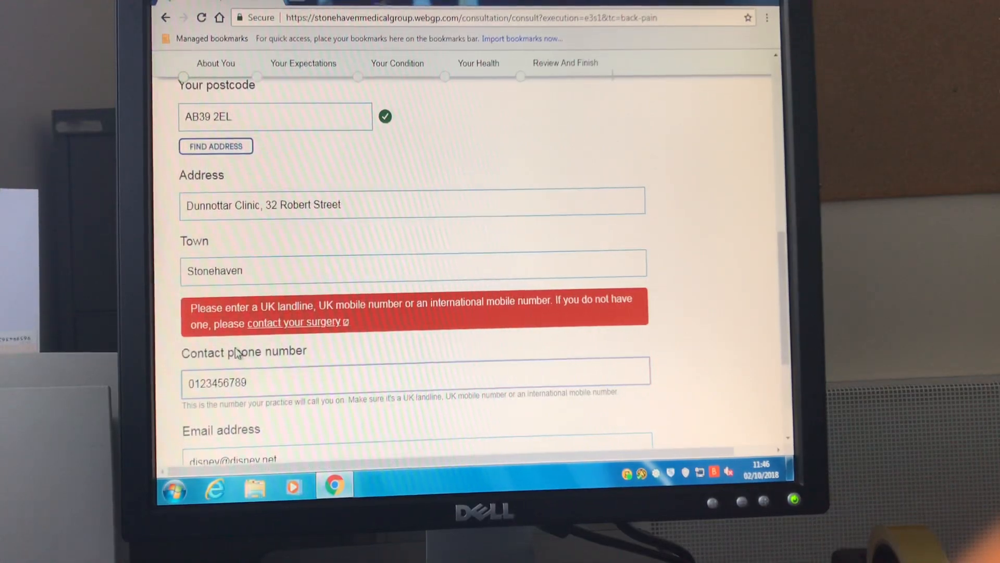
scroll(390, 375, "down", 2)
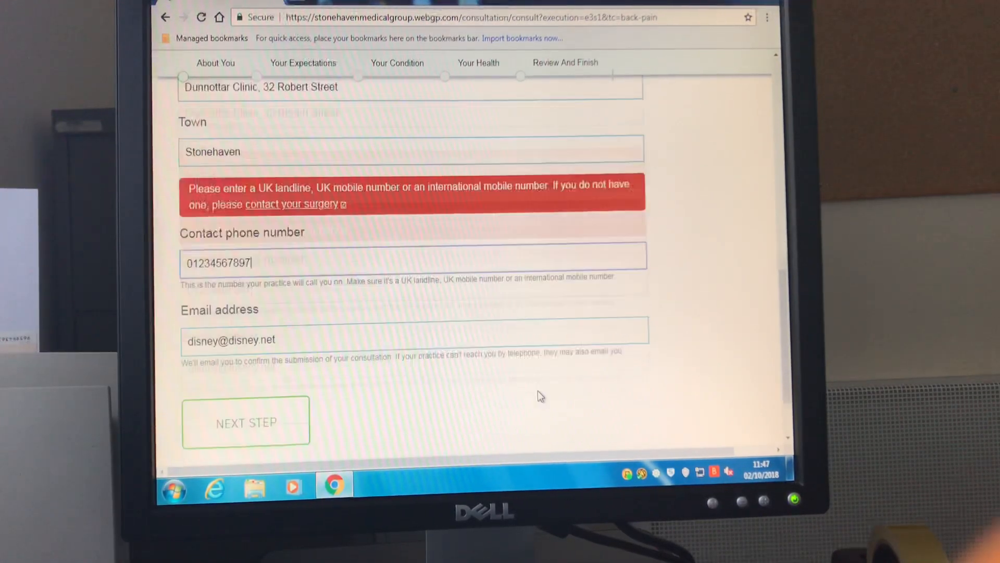
scroll(536, 395, "down", 2)
- Advance to Your expectations and enter '.' as placeholder in both free-text answers
left_click(264, 319)
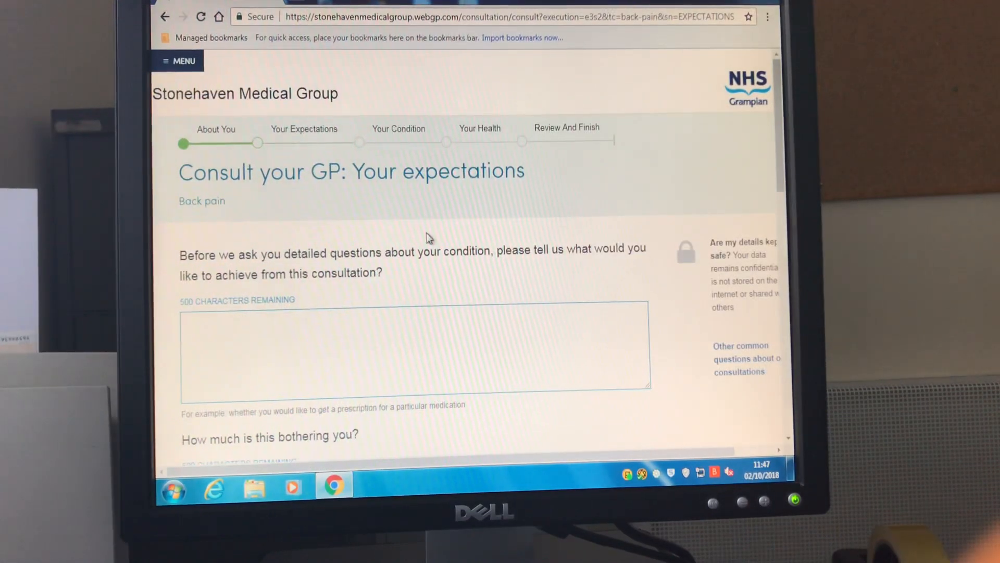
scroll(459, 236, "down", 1)
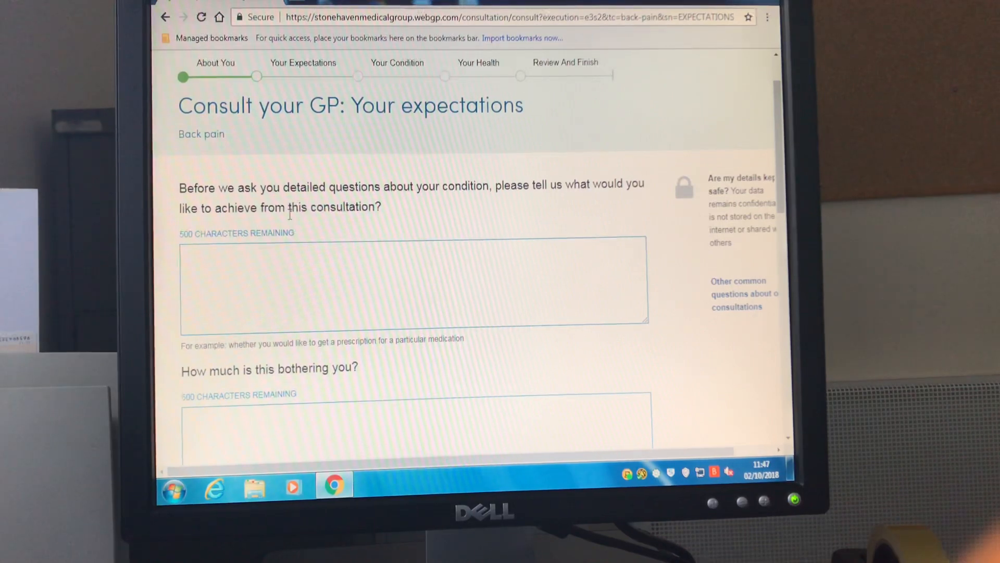
scroll(405, 233, "down", 1)
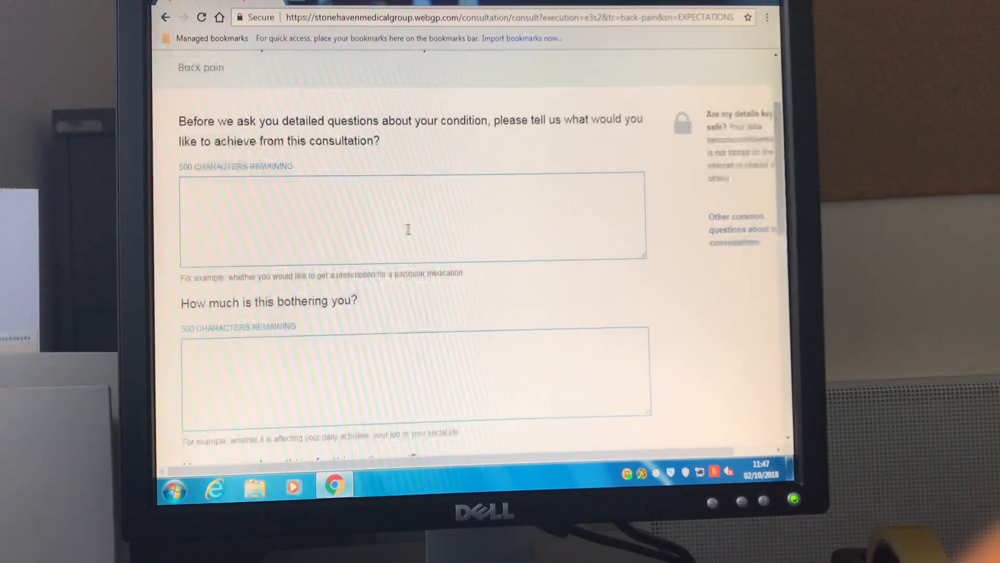
scroll(361, 299, "down", 1)
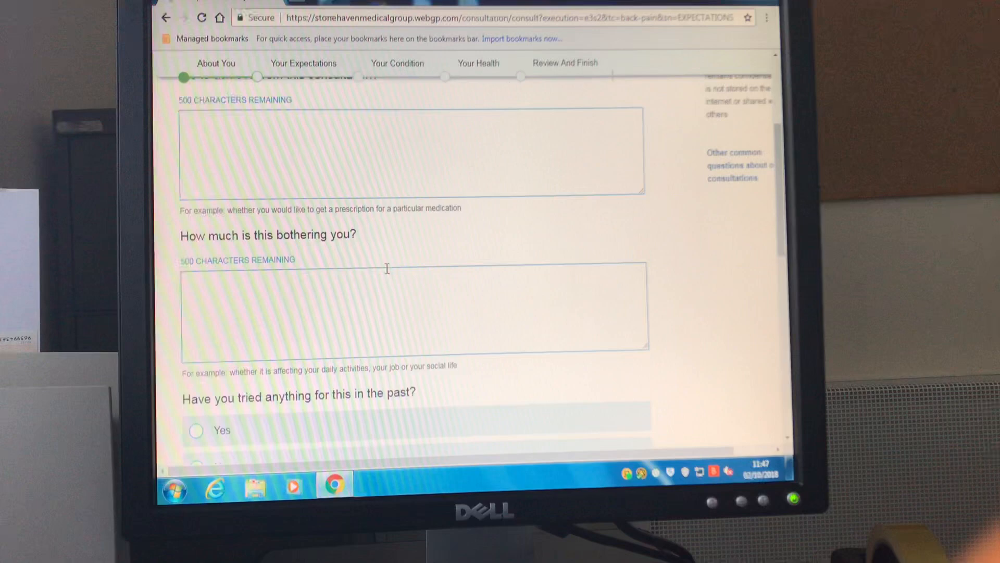
scroll(386, 269, "down", 1)
scroll(386, 268, "down", 1)
scroll(391, 268, "down", 1)
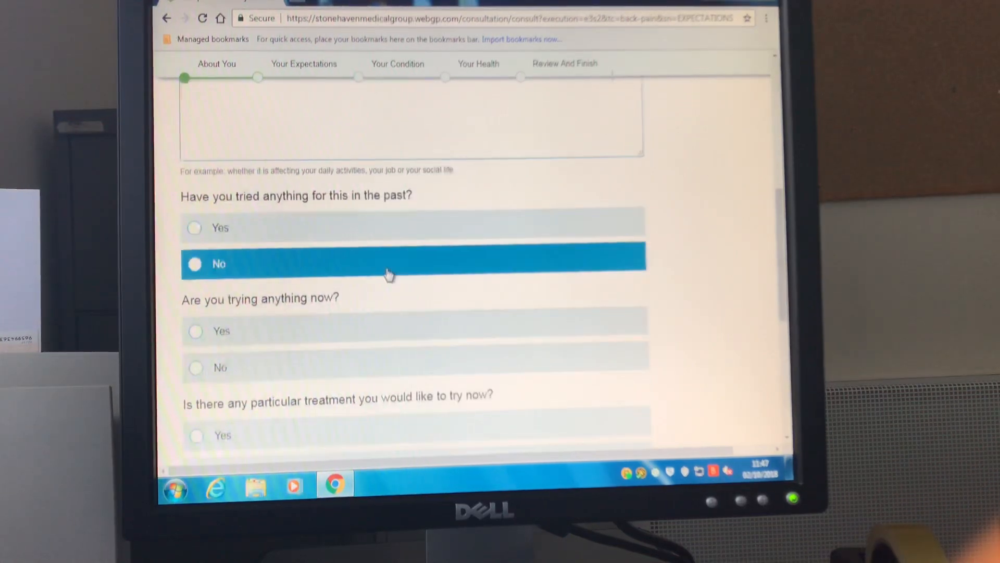
scroll(391, 271, "down", 1)
scroll(391, 242, "down", 1)
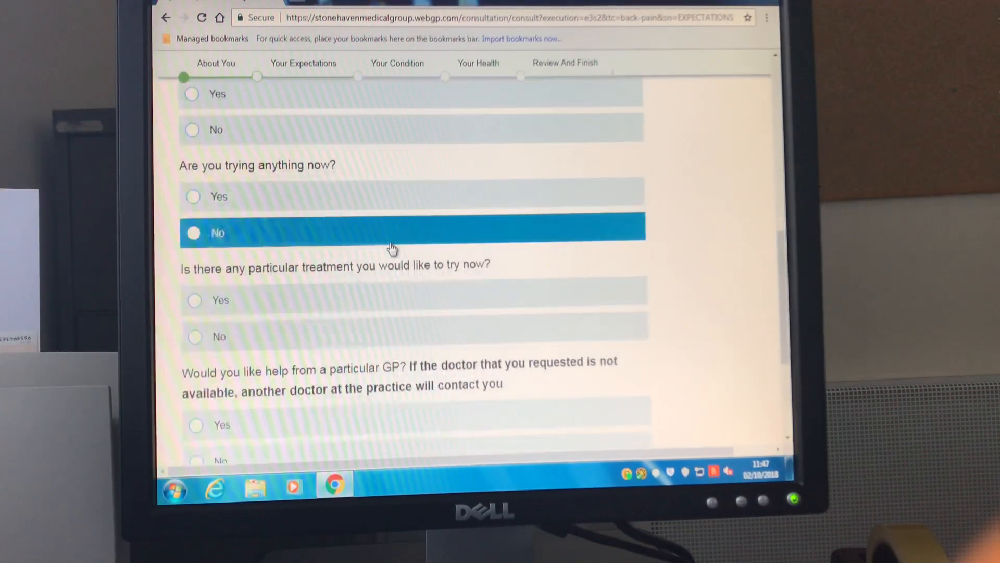
scroll(394, 250, "down", 1)
scroll(383, 246, "up", 3)
scroll(380, 246, "up", 1)
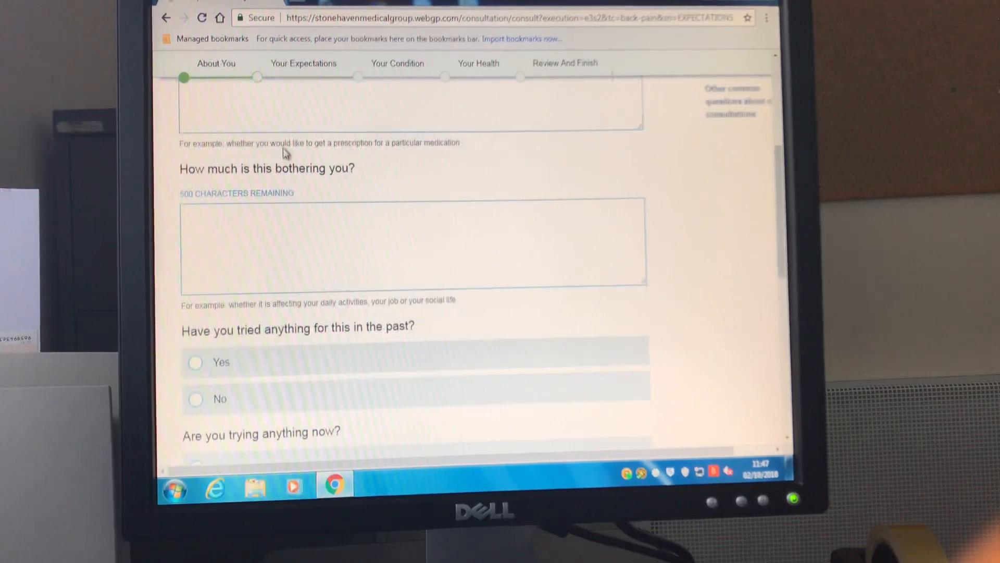
scroll(284, 151, "up", 1)
left_click(220, 213)
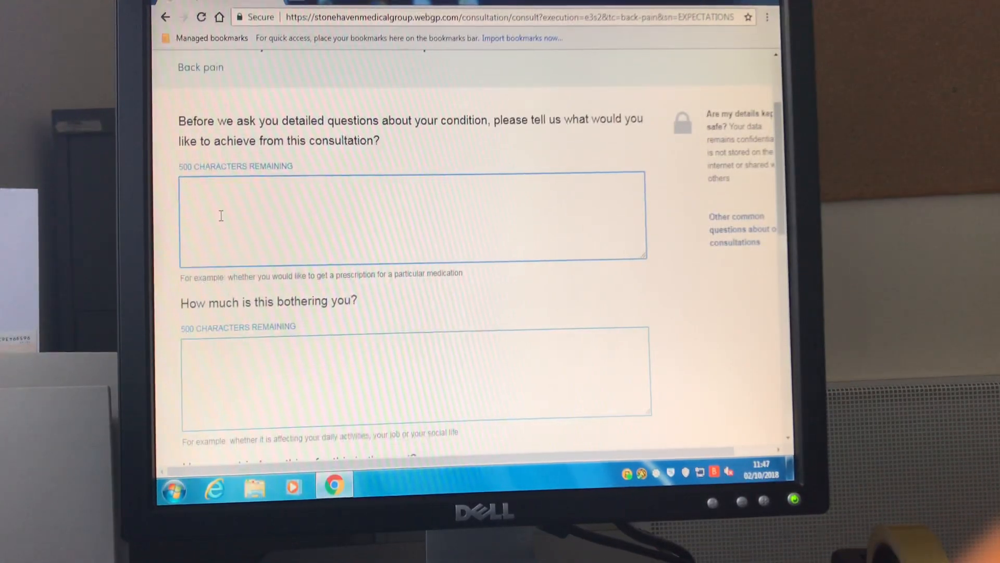
type(".")
scroll(227, 219, "down", 1)
left_click(271, 307)
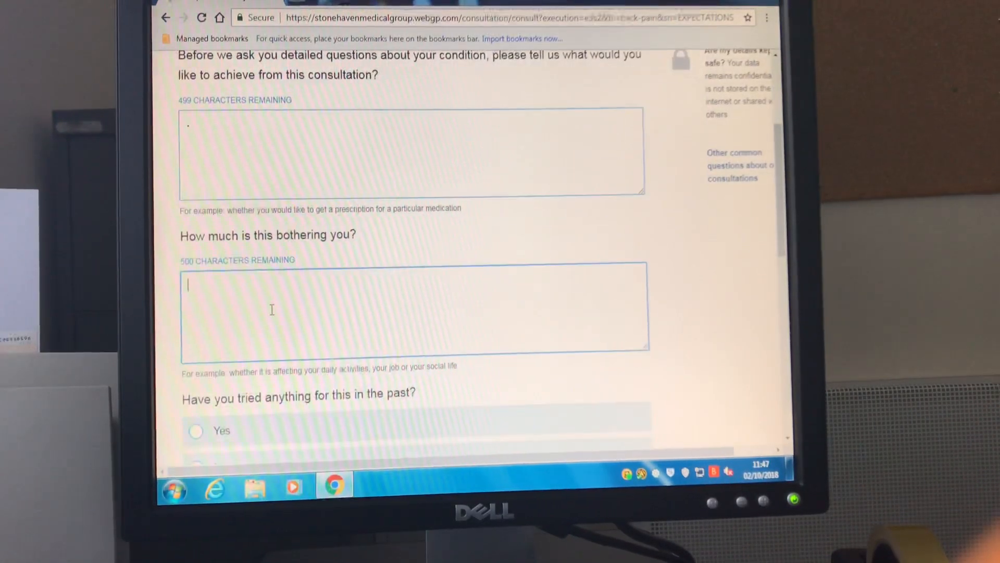
type(".")
scroll(266, 296, "down", 2)
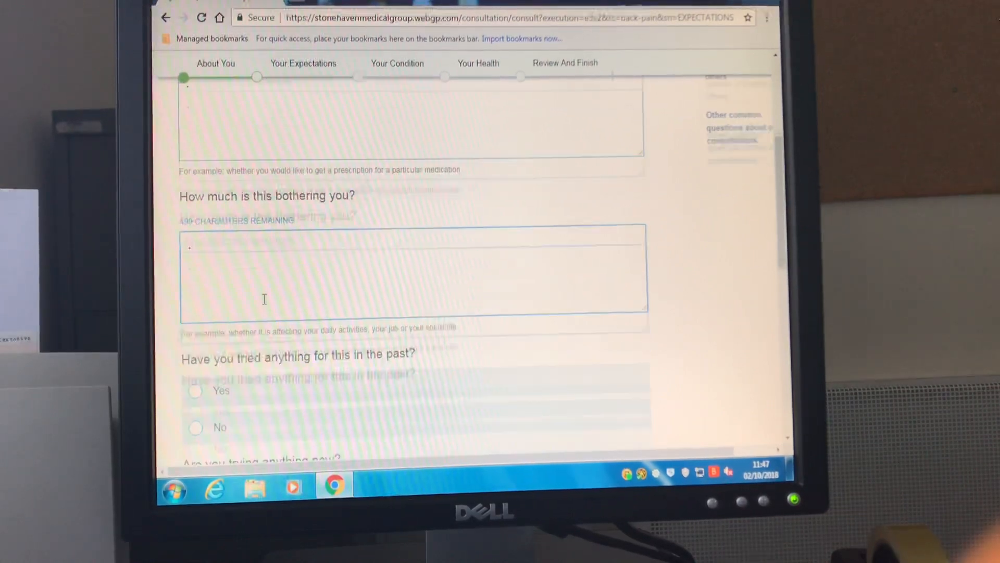
left_click(286, 305)
scroll(287, 307, "down", 1)
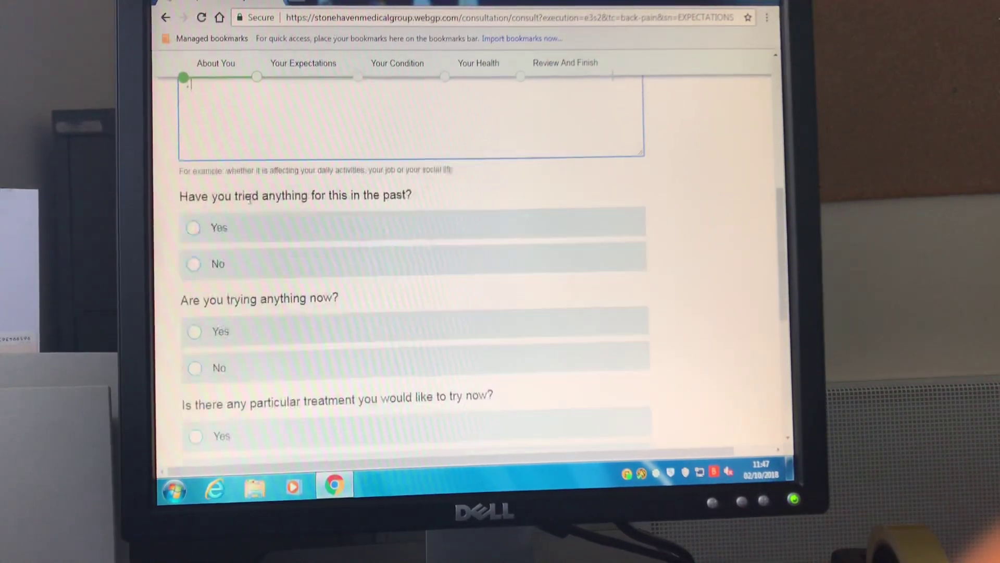
- Answer No to past and current treatments, a particular treatment and a particular GP
left_click(220, 264)
left_click(233, 373)
scroll(233, 374, "down", 2)
left_click(235, 273)
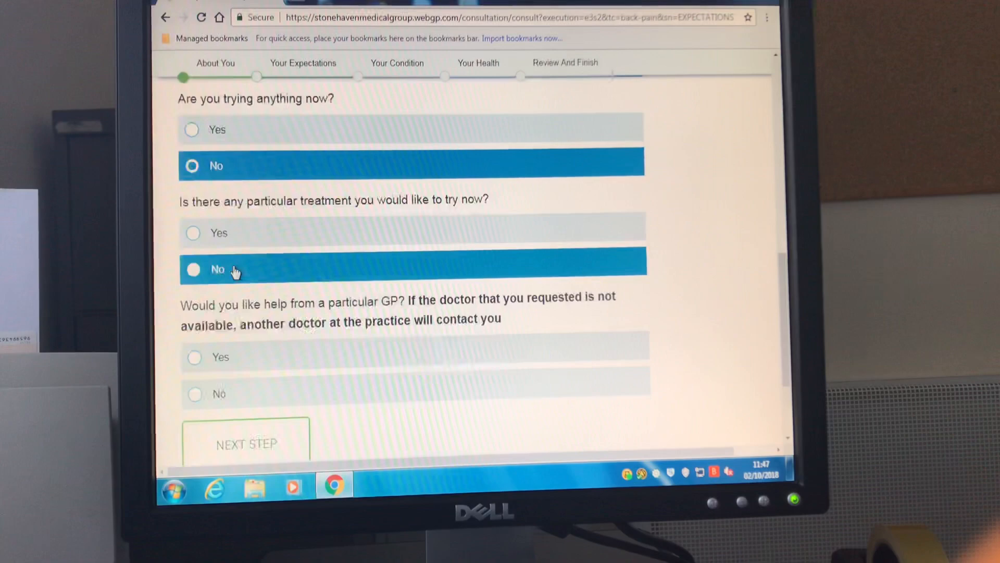
scroll(259, 398, "down", 1)
left_click(259, 394)
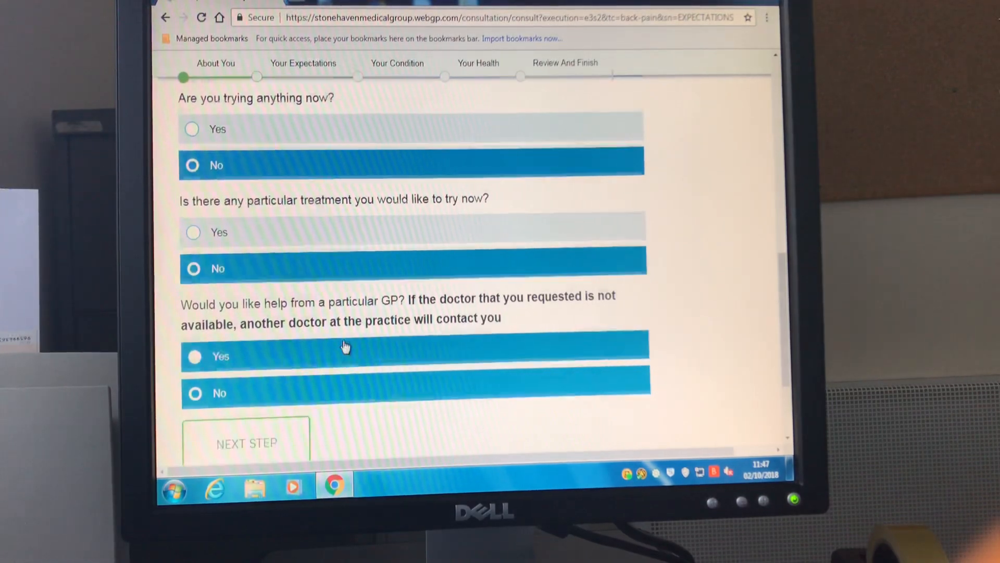
scroll(375, 337, "down", 2)
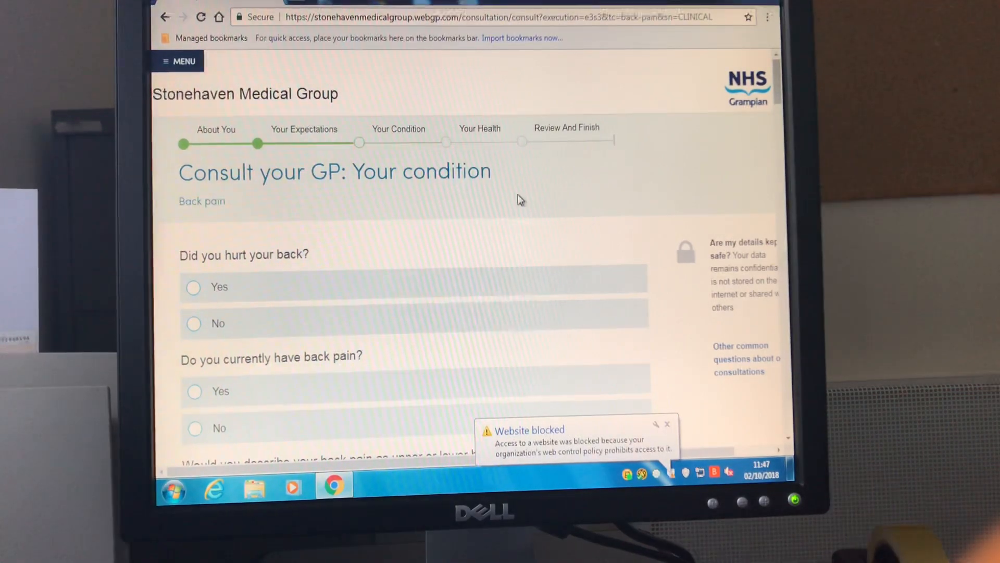
scroll(598, 210, "down", 2)
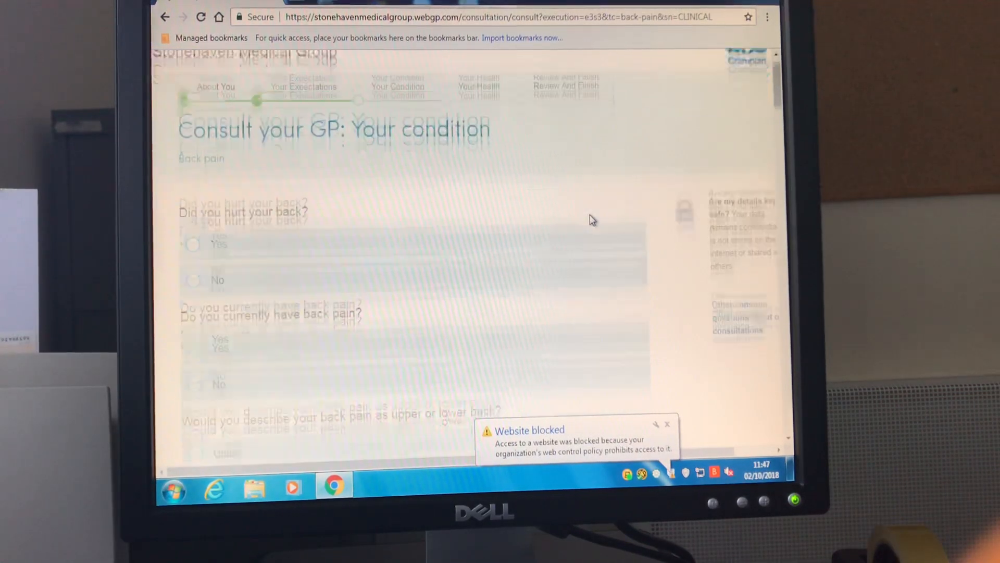
- Answer No to injury and current pain, lower back, severity 5 of 10, lasting 4-6 days
left_click(311, 191)
left_click(397, 286)
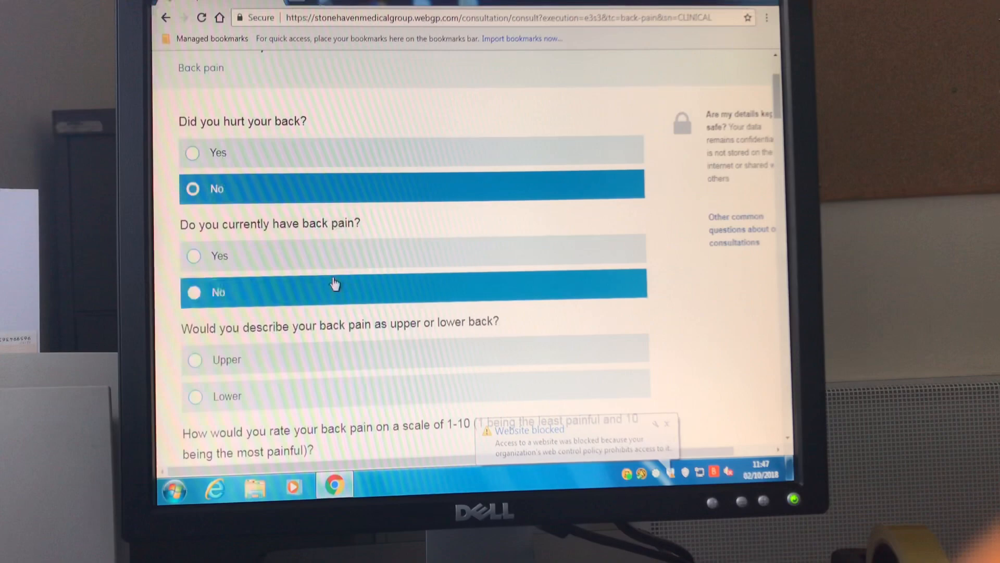
scroll(319, 289, "down", 1)
left_click(316, 269)
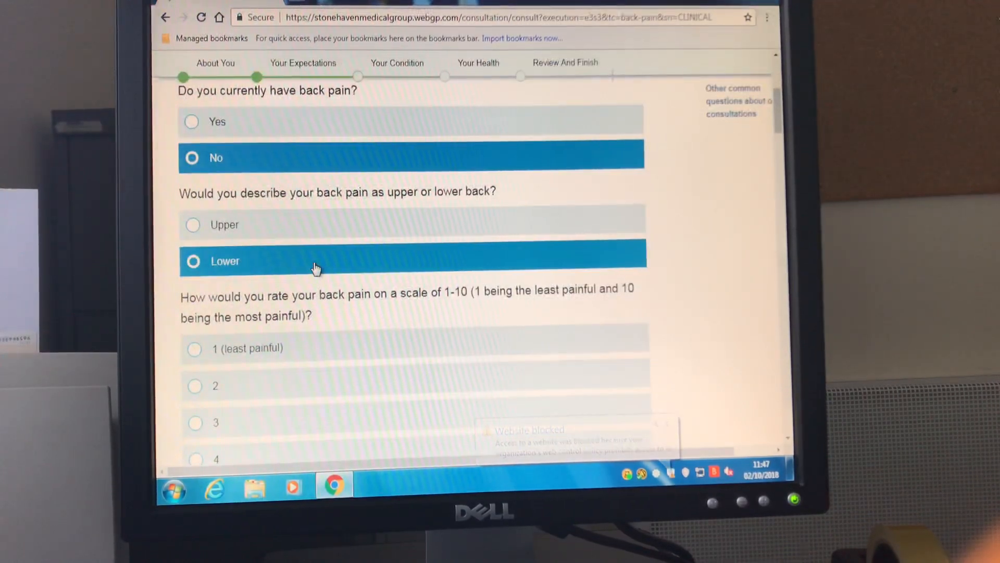
scroll(316, 268, "down", 3)
left_click(309, 273)
scroll(326, 273, "down", 4)
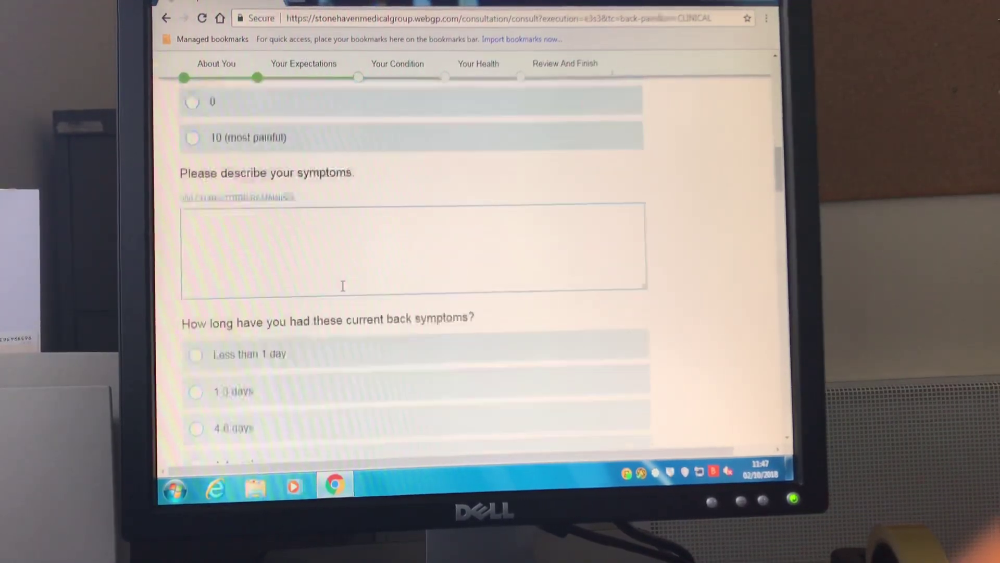
left_click(297, 230)
scroll(290, 268, "down", 2)
left_click(256, 297)
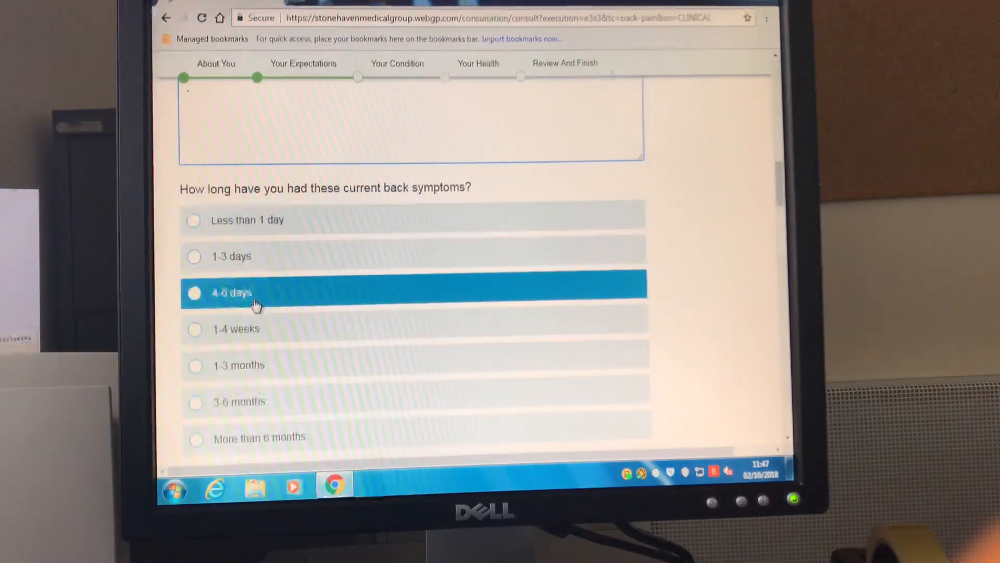
scroll(258, 306, "down", 3)
- Answer No to night pain, walking unaided, bed confinement, prior diagnosis and one-leg pain, Yes to both legs
left_click(335, 274)
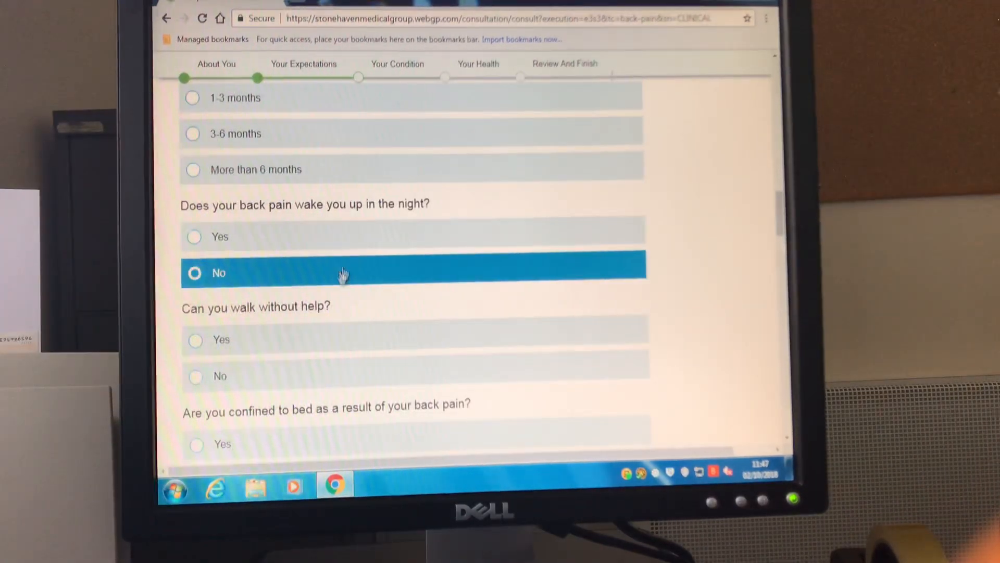
left_click(334, 344)
left_click(340, 372)
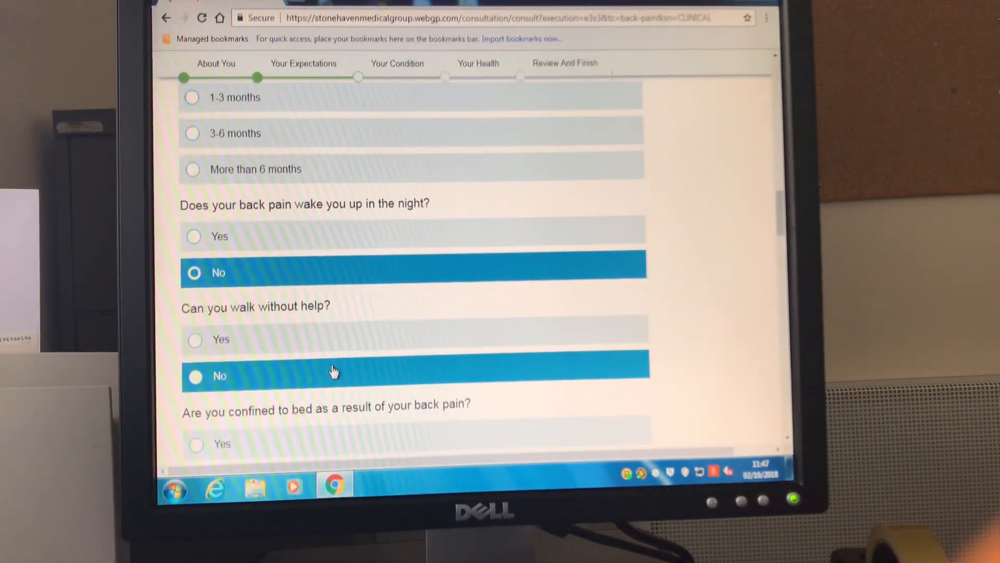
scroll(334, 375, "down", 3)
left_click(375, 279)
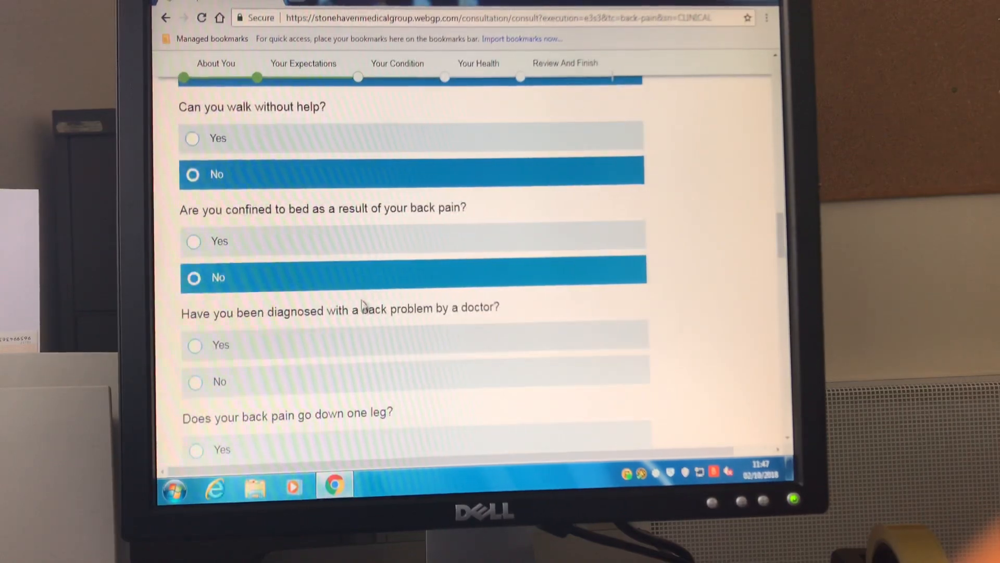
scroll(366, 306, "down", 2)
left_click(367, 280)
left_click(348, 250)
left_click(308, 350)
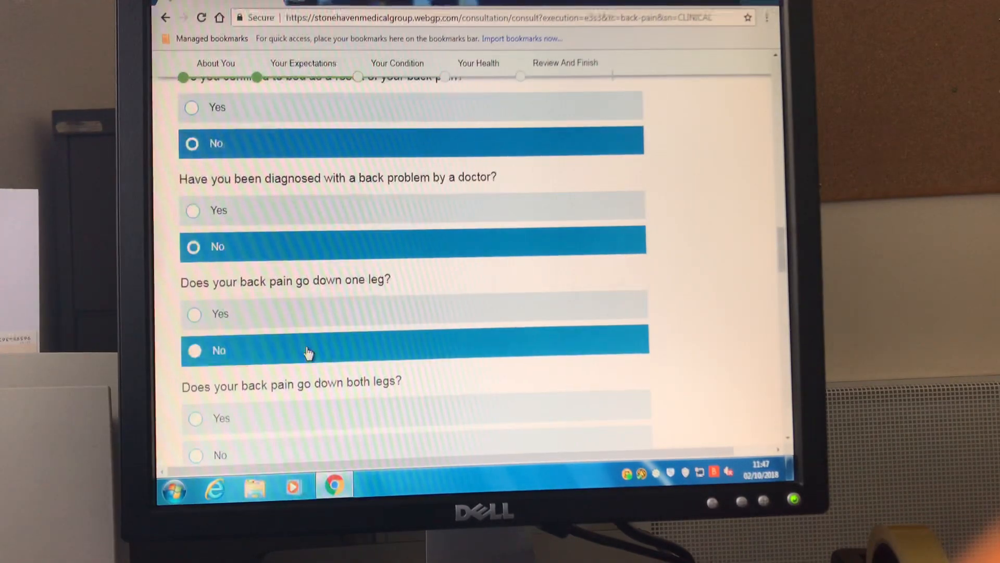
scroll(336, 351, "down", 3)
left_click(232, 252)
left_click(221, 217)
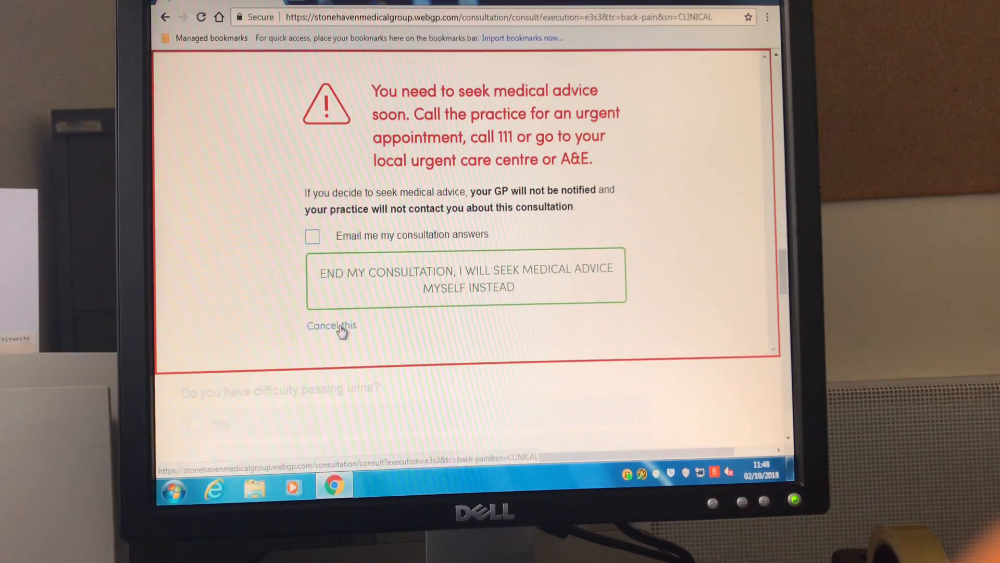
- Dismiss the urgent medical advice warning and return to the Your condition questions
left_click(345, 331)
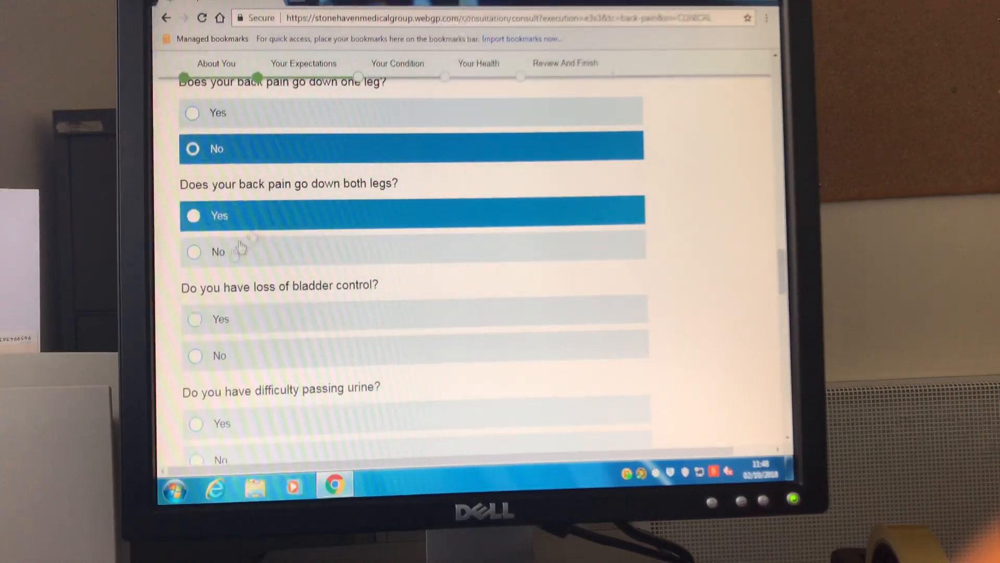
- Answer No to both-legs pain, bladder, urine, bowel, numbness, weight loss, fever, operations, osteoporosis, cancer, doctor seen and anything else
left_click(227, 252)
scroll(237, 256, "down", 1)
left_click(228, 287)
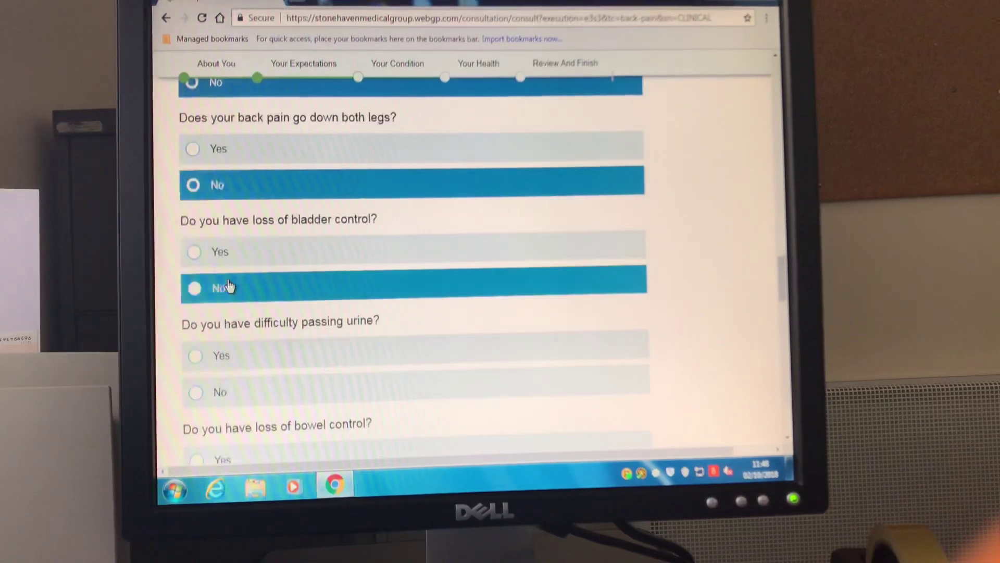
scroll(257, 263, "down", 2)
left_click(257, 265)
scroll(269, 262, "down", 2)
left_click(268, 231)
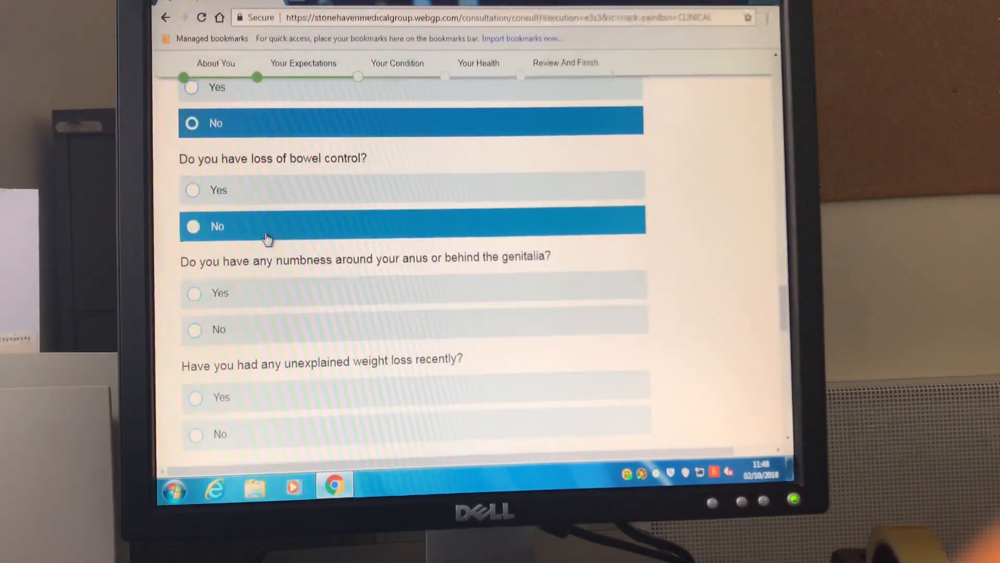
scroll(269, 236, "down", 3)
left_click(266, 134)
left_click(265, 235)
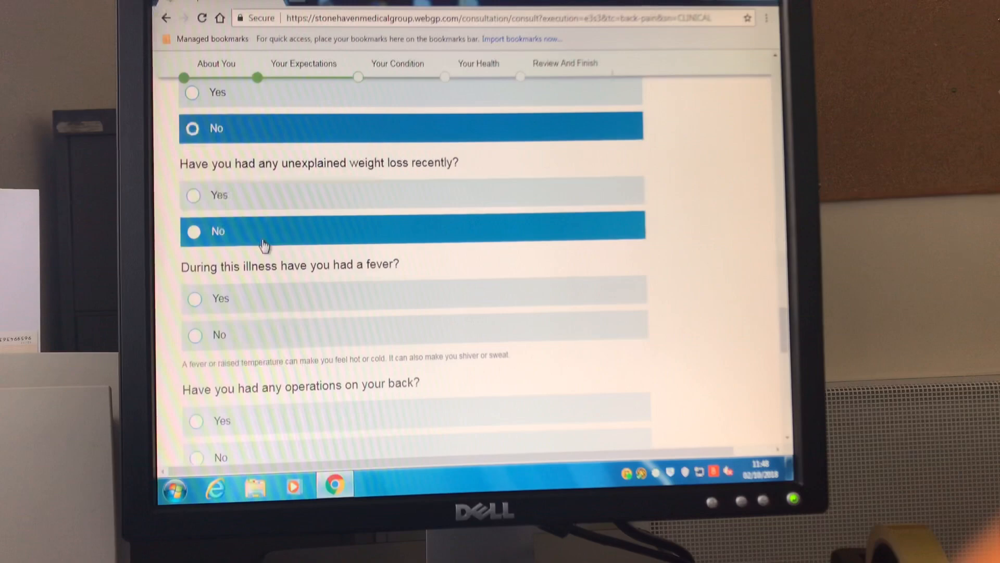
scroll(267, 235, "down", 2)
left_click(266, 208)
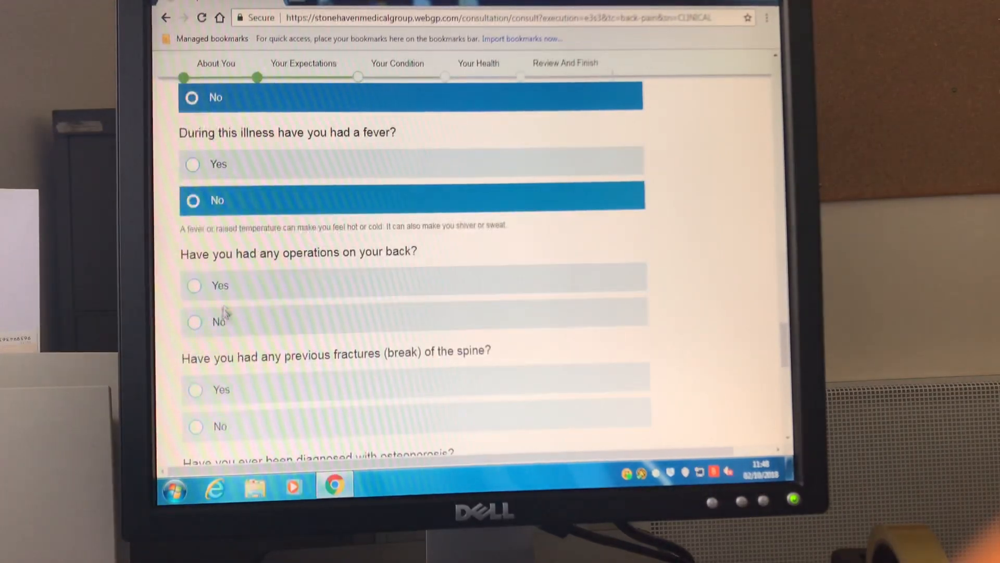
left_click(261, 319)
scroll(262, 309, "down", 2)
scroll(266, 303, "down", 2)
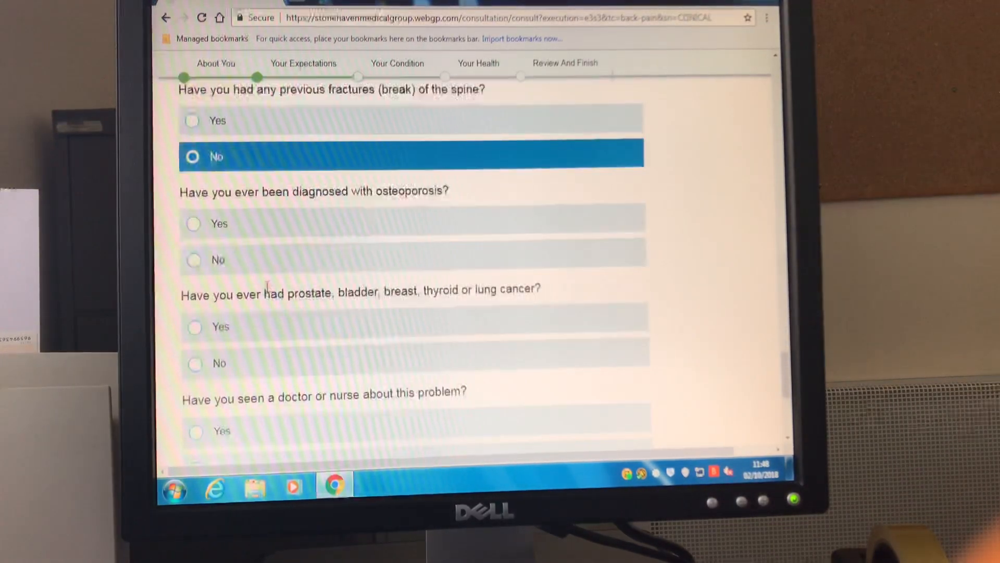
left_click(266, 258)
scroll(266, 257, "down", 2)
left_click(263, 238)
left_click(239, 335)
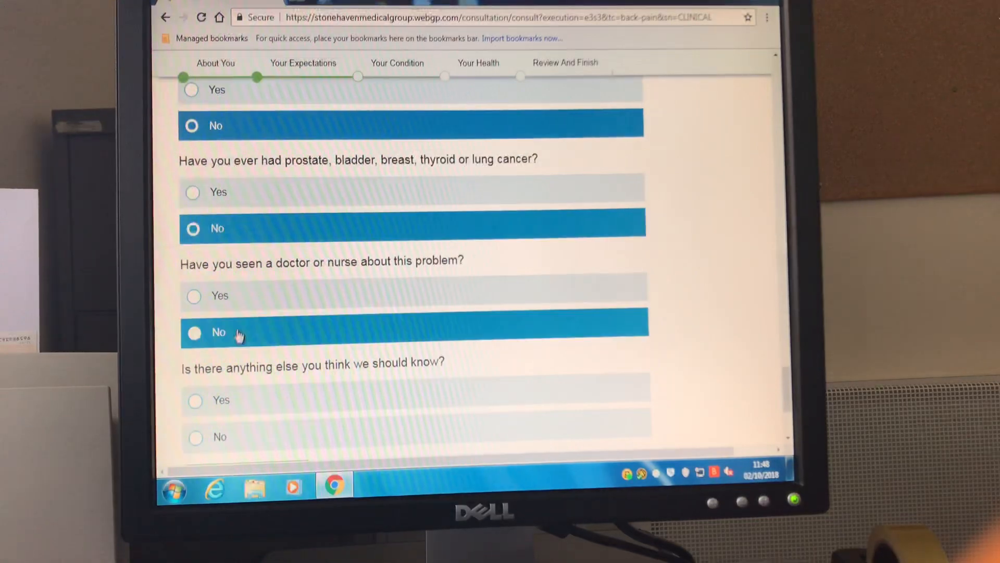
scroll(247, 332, "down", 2)
left_click(255, 302)
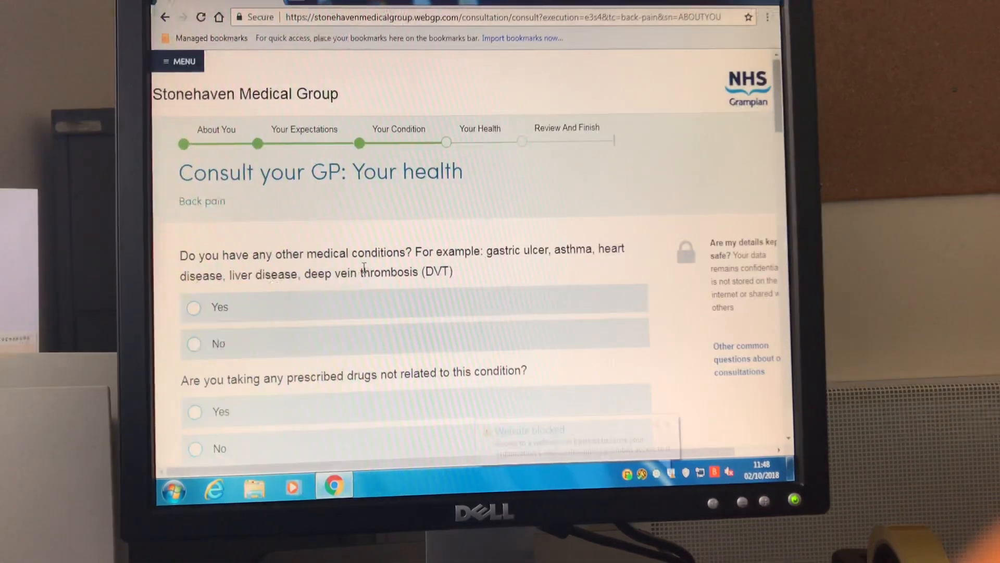
scroll(509, 198, "down", 2)
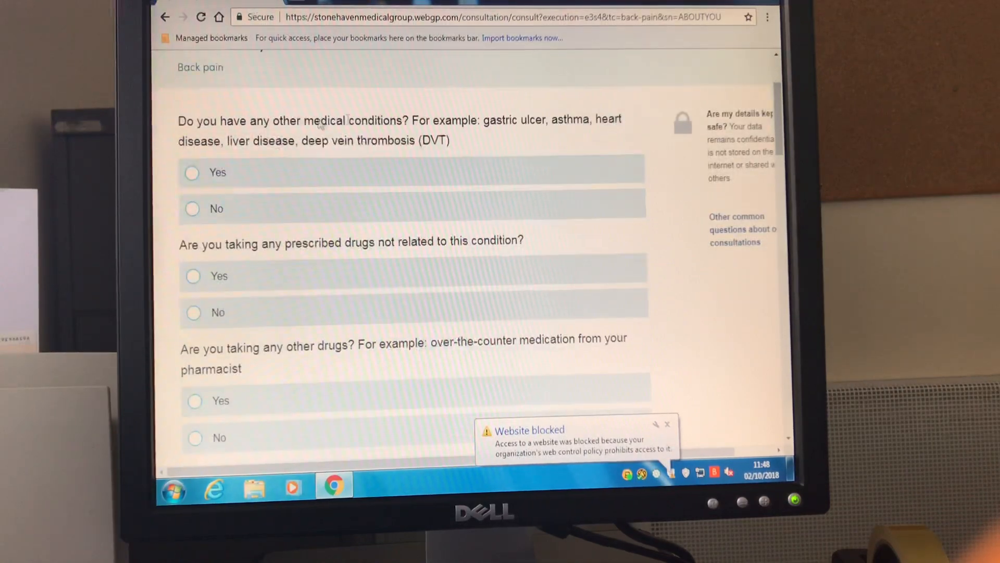
scroll(290, 212, "down", 2)
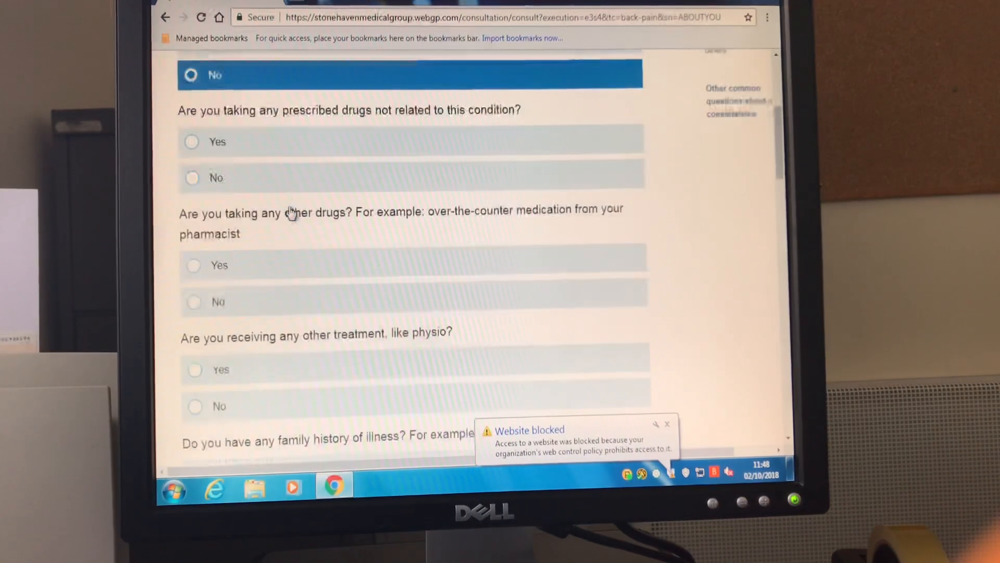
- Answer No to other drugs, family history, allergies, gastric ulcer and alcohol dependence, with Zero alcohol units and never smoked
left_click(283, 186)
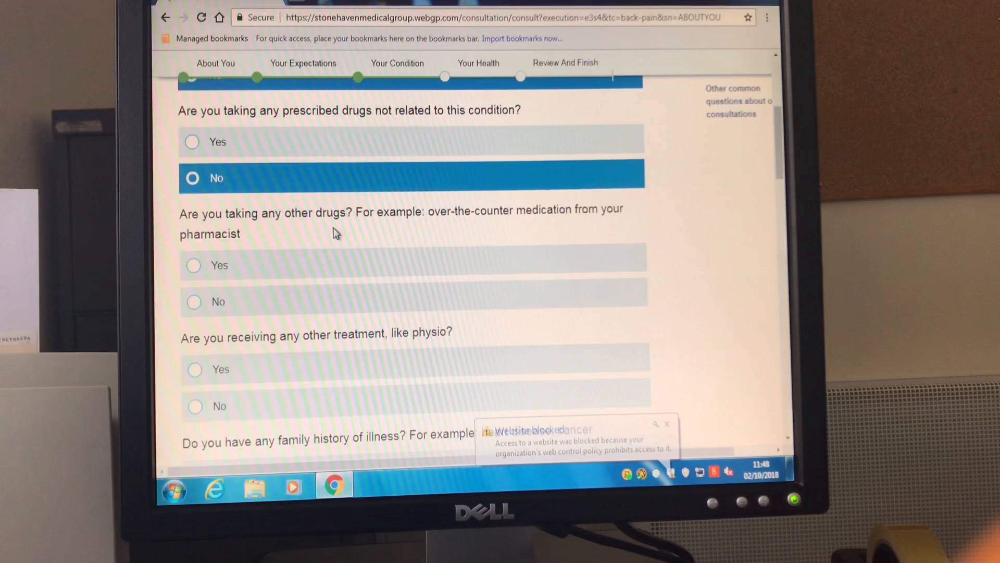
scroll(334, 232, "down", 2)
left_click(323, 171)
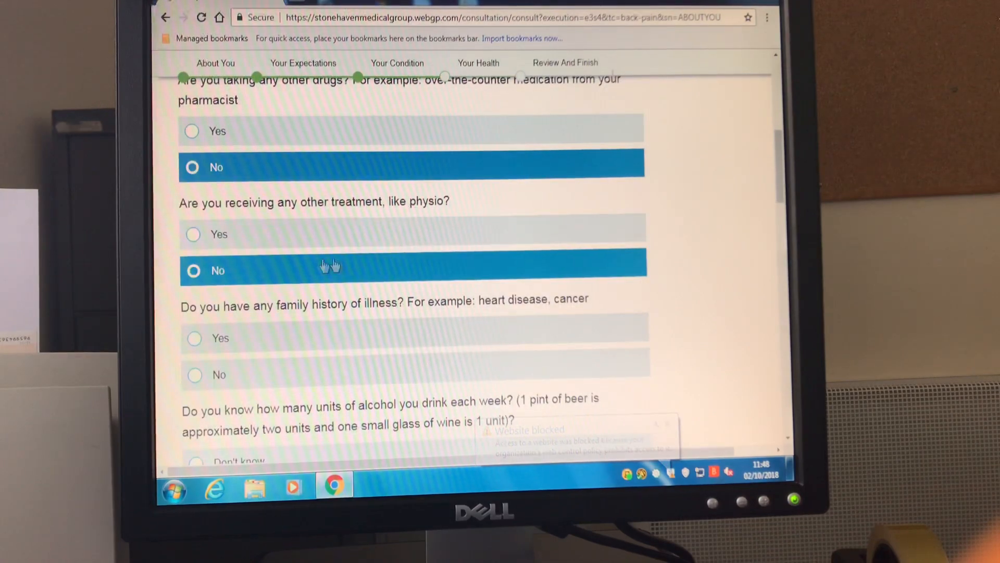
scroll(328, 266, "down", 2)
left_click(306, 240)
scroll(335, 234, "down", 2)
left_click(419, 236)
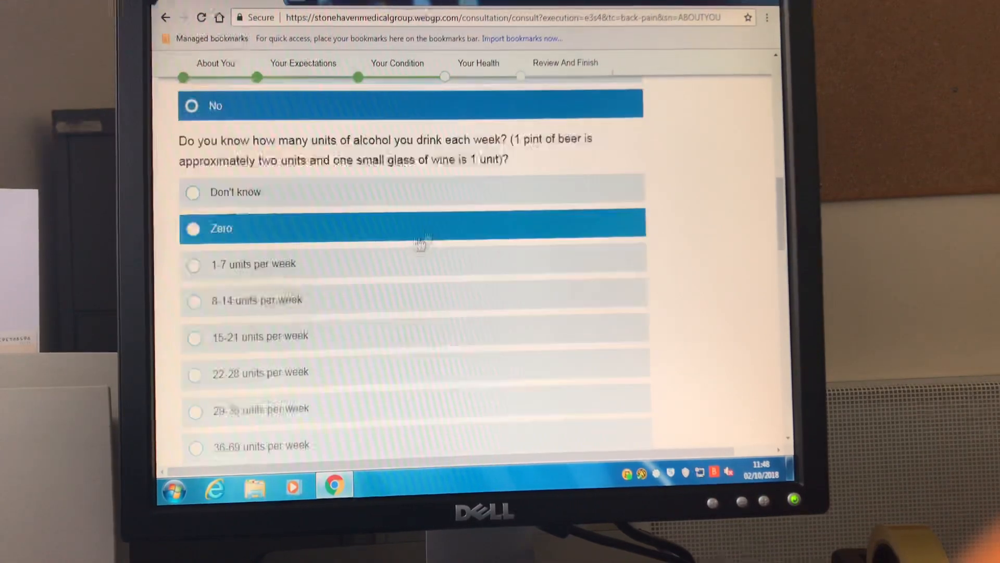
scroll(319, 227, "down", 3)
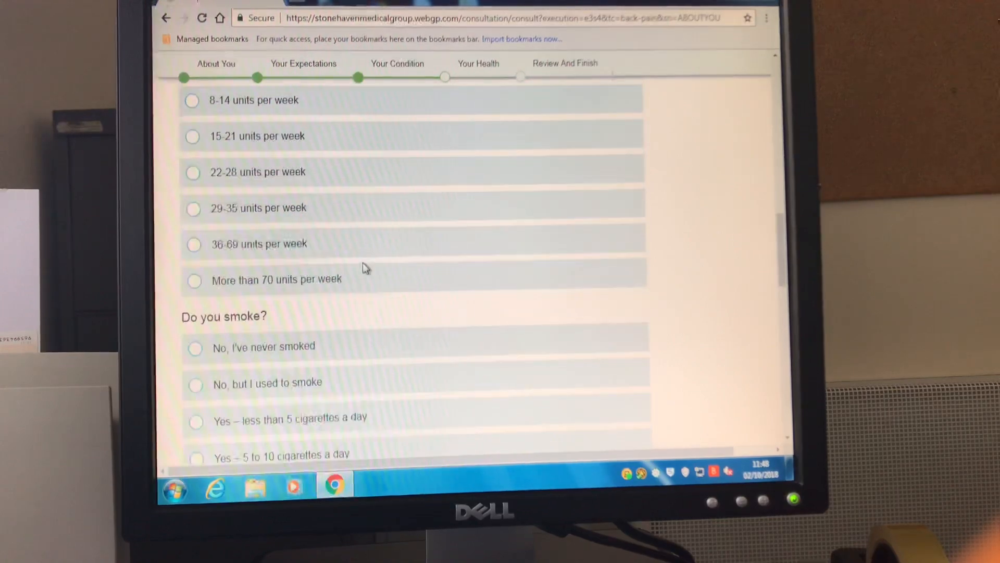
scroll(363, 267, "down", 1)
left_click(357, 280)
scroll(357, 279, "down", 4)
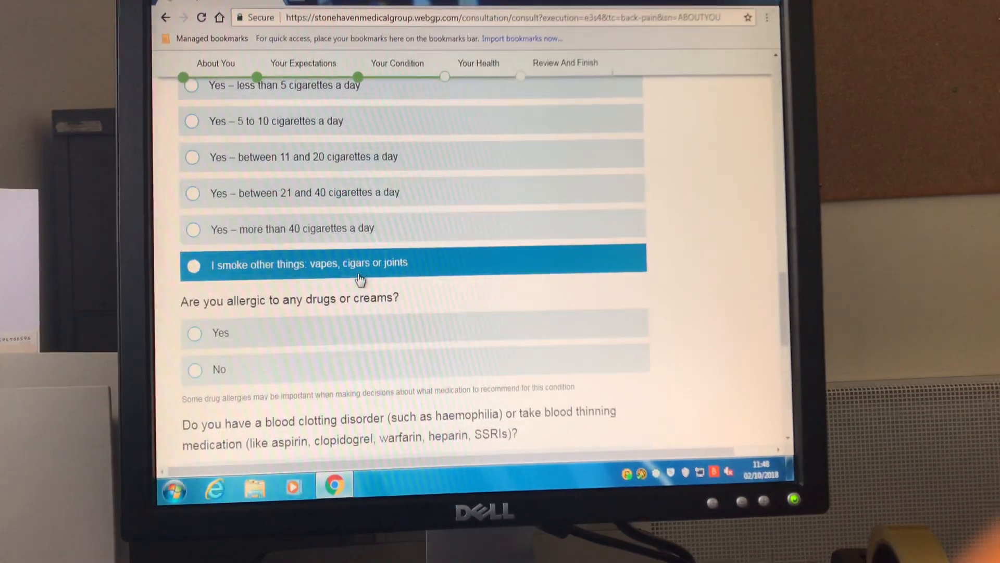
scroll(359, 279, "down", 1)
left_click(302, 300)
scroll(304, 297, "down", 3)
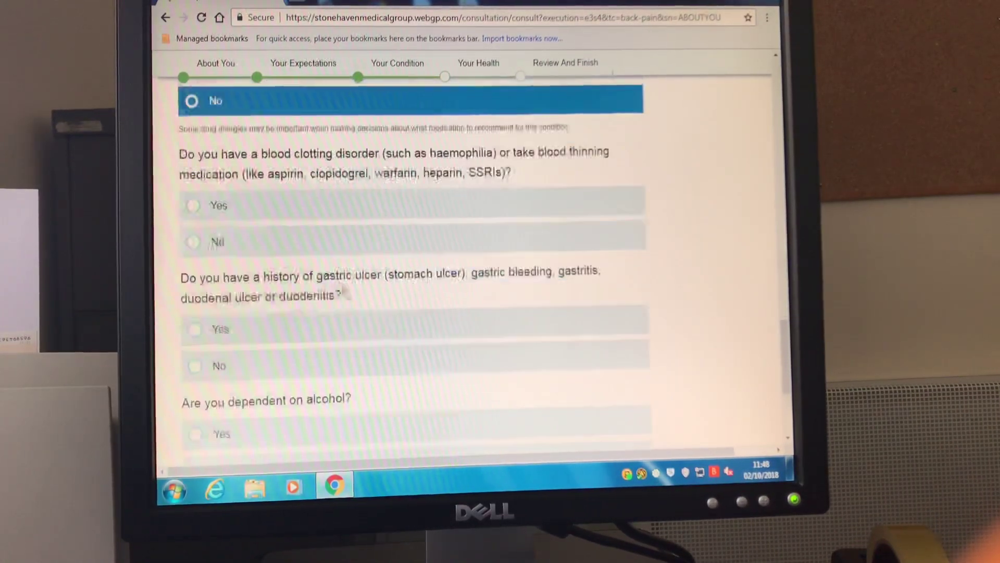
scroll(307, 251, "down", 2)
left_click(296, 242)
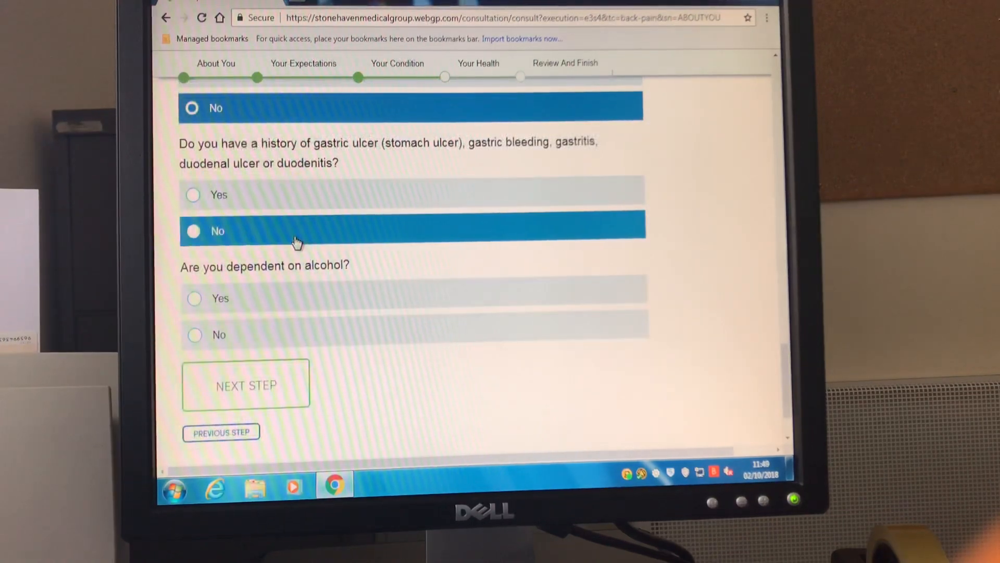
scroll(297, 242, "down", 1)
left_click(305, 248)
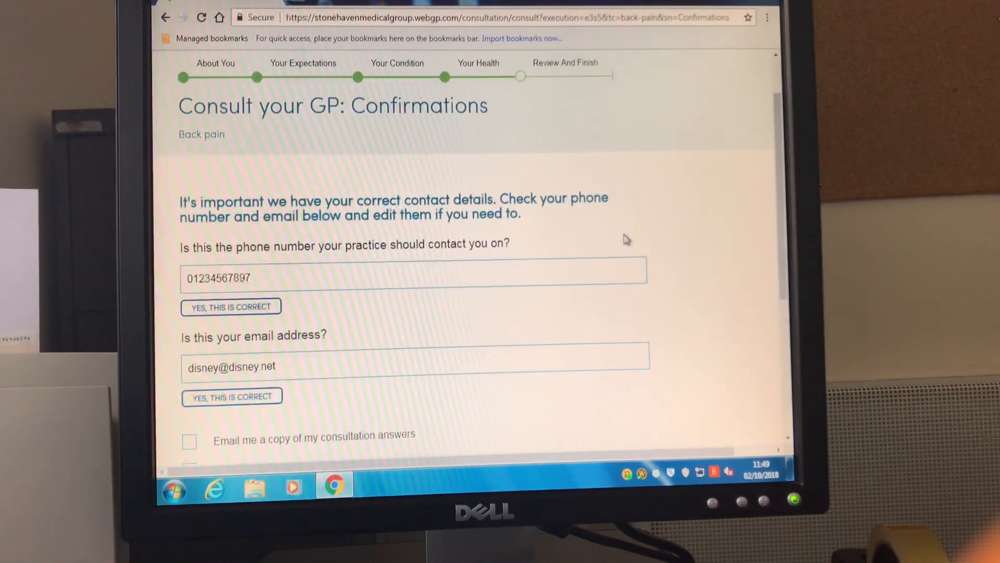
scroll(617, 224, "down", 1)
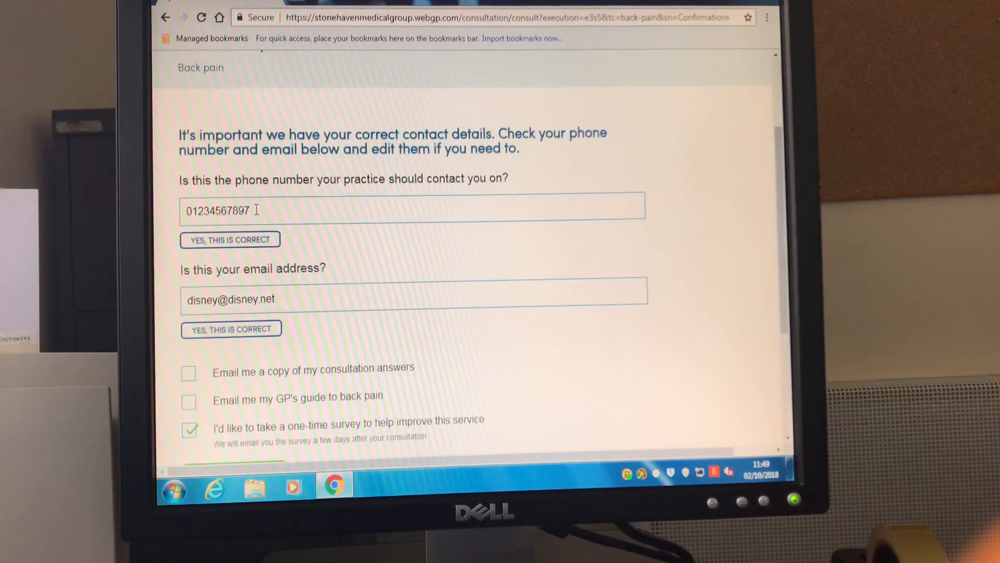
- Confirm the phone number and email, request the emailed back-pain guide, and finish the consultation
left_click(249, 239)
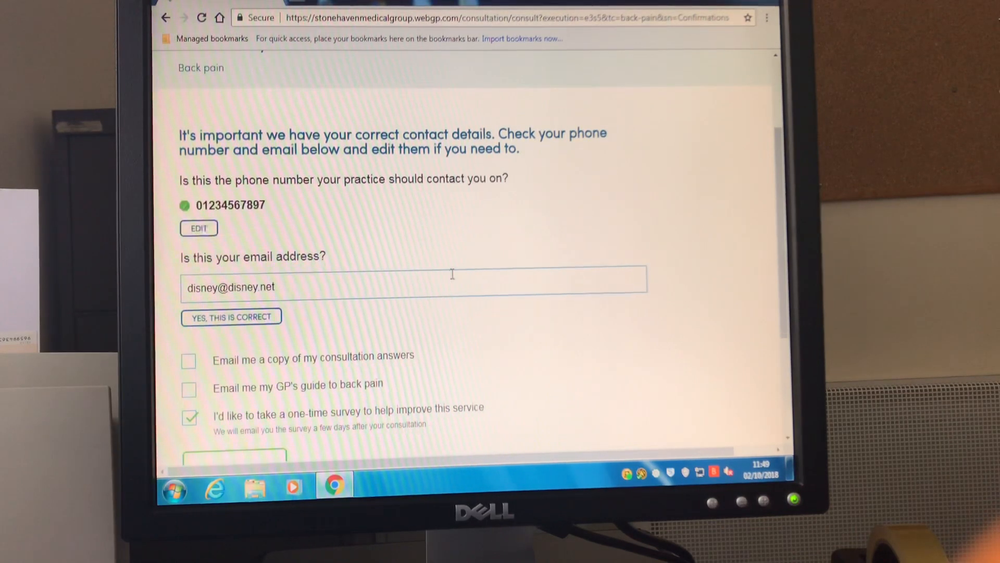
scroll(453, 274, "down", 2)
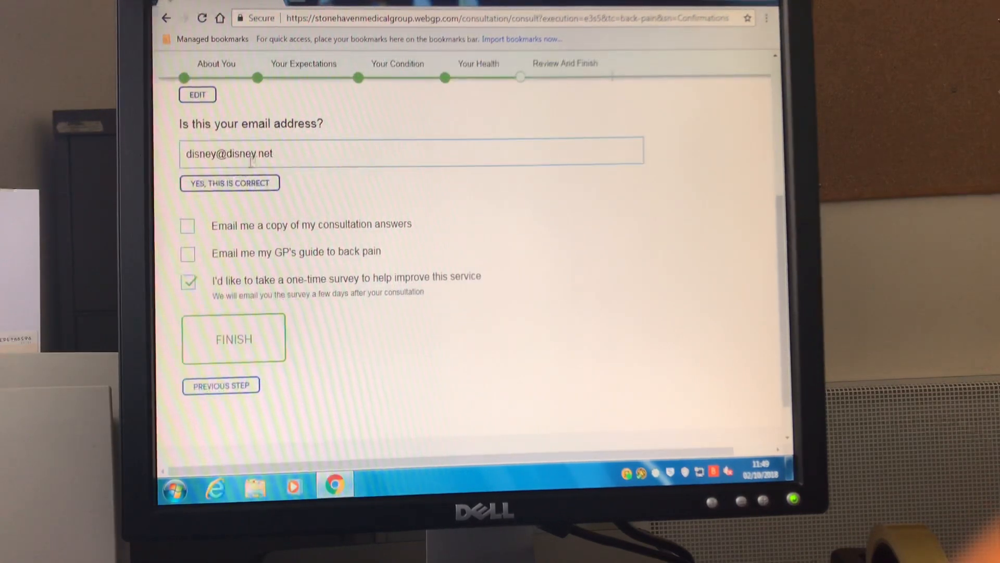
left_click(257, 185)
scroll(443, 189, "down", 1)
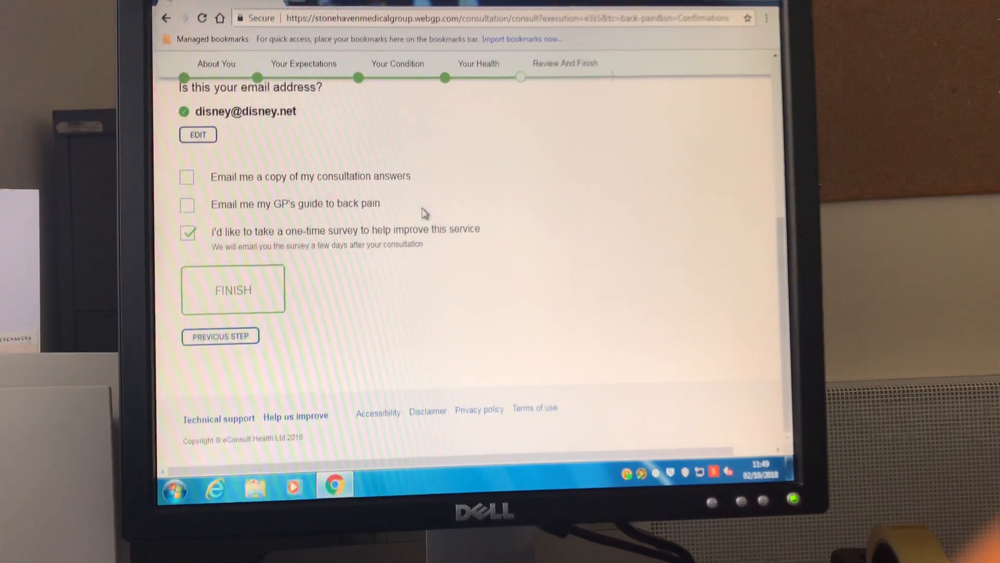
left_click(194, 208)
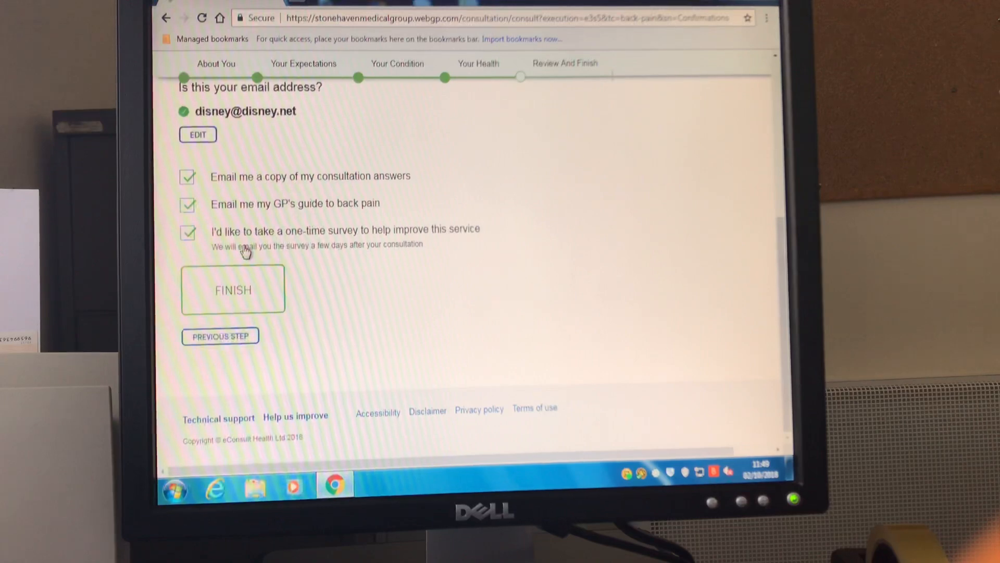
left_click(240, 292)
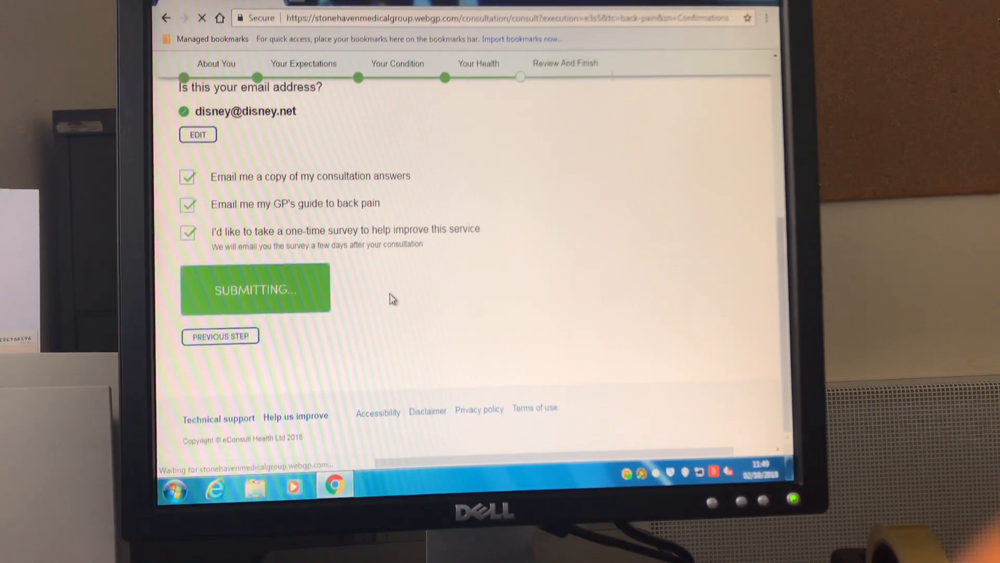
scroll(605, 302, "down", 3)
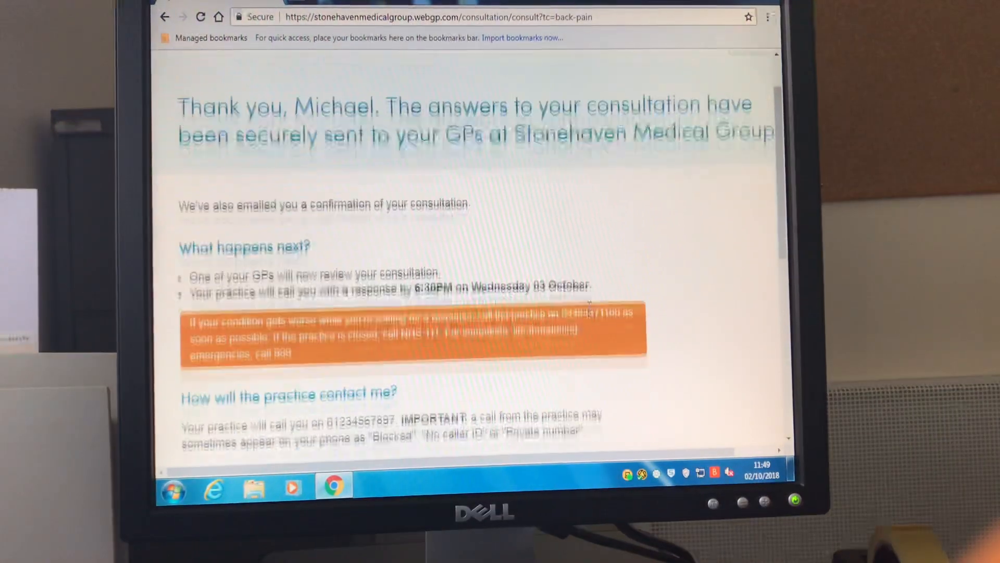
scroll(596, 305, "down", 1)
scroll(596, 305, "down", 2)
scroll(598, 304, "down", 2)
scroll(599, 302, "down", 2)
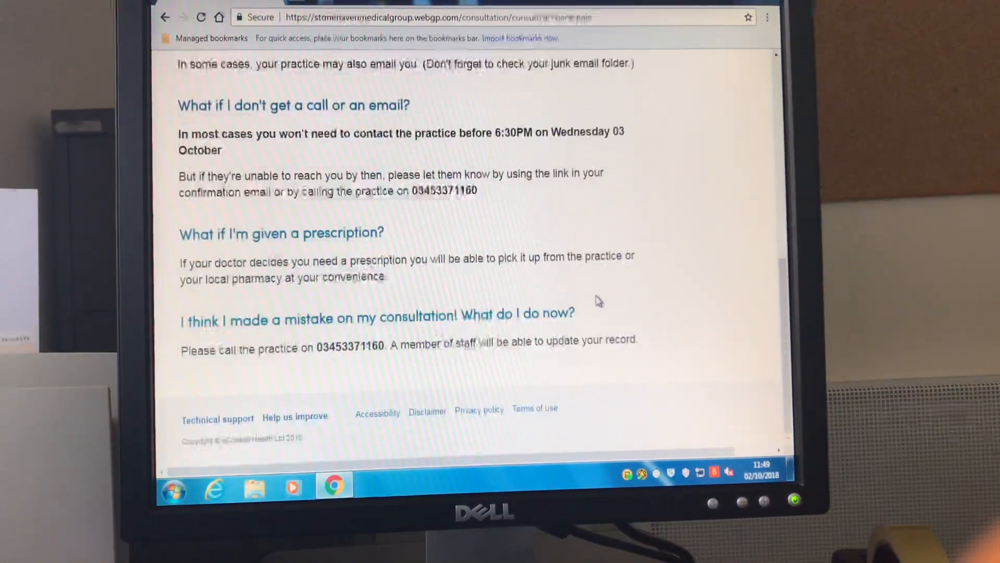
scroll(599, 302, "up", 10)
scroll(558, 306, "up", 2)
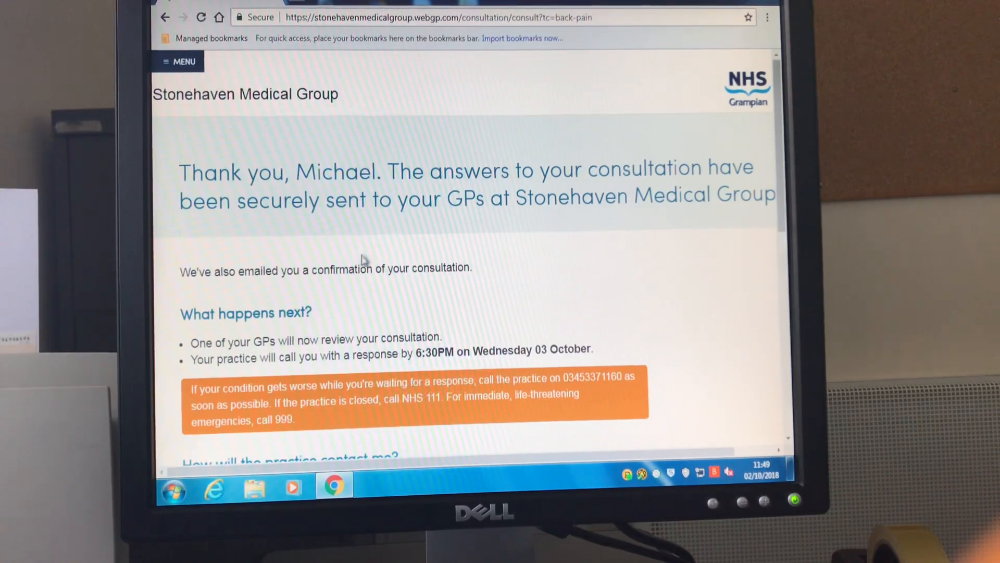
scroll(398, 297, "down", 2)
scroll(398, 297, "down", 2)
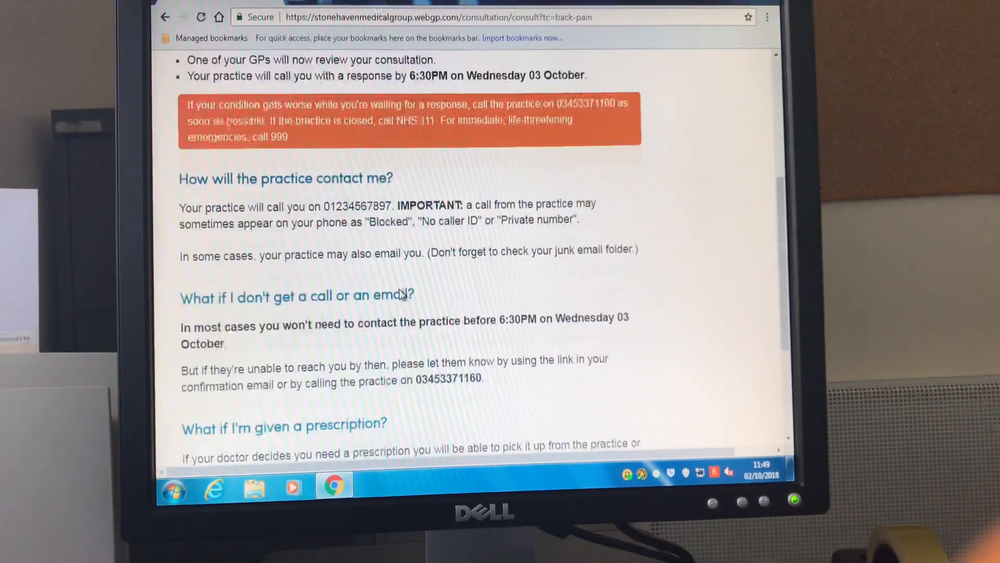
scroll(399, 296, "down", 2)
scroll(408, 275, "down", 2)
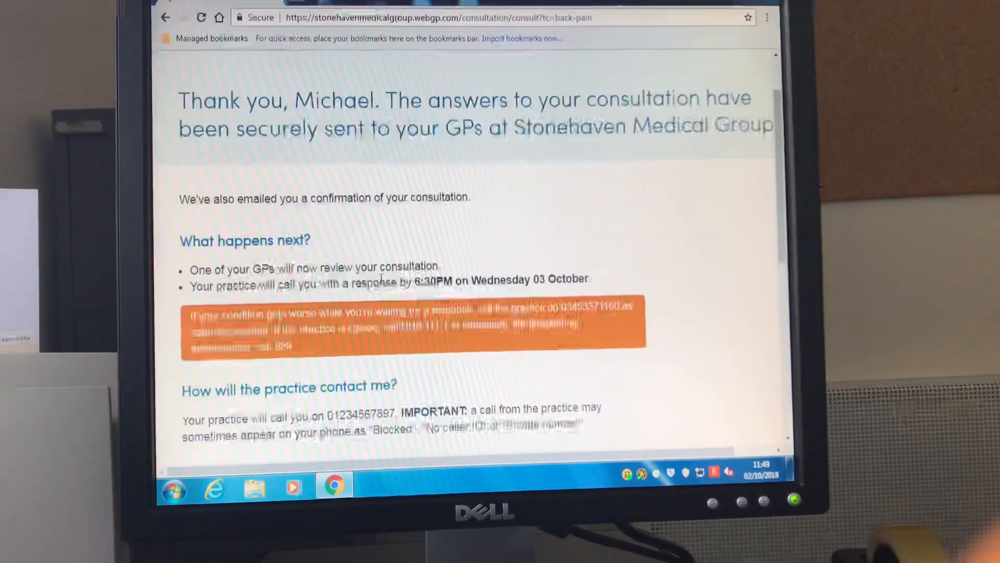
scroll(407, 275, "up", 5)
scroll(381, 285, "up", 2)
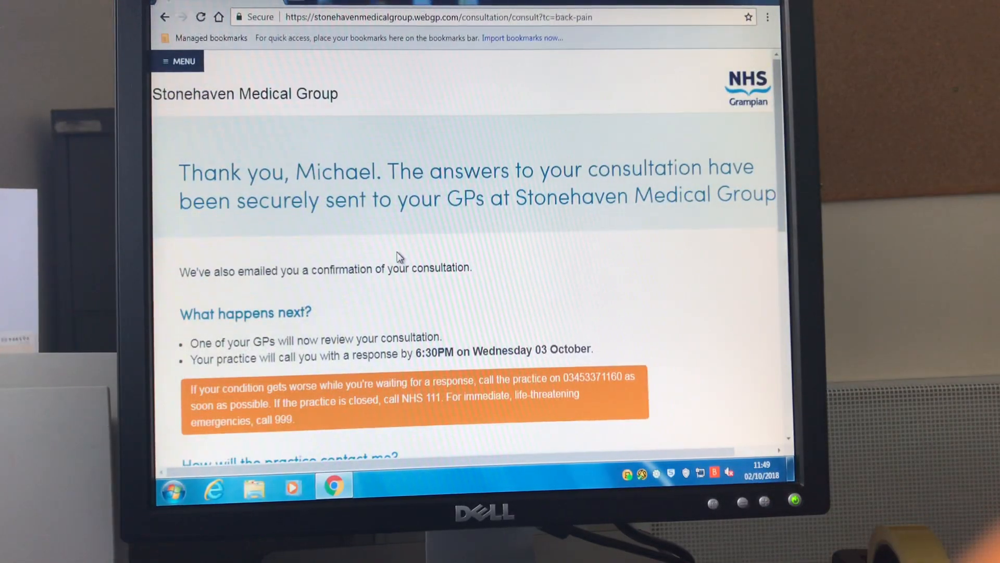